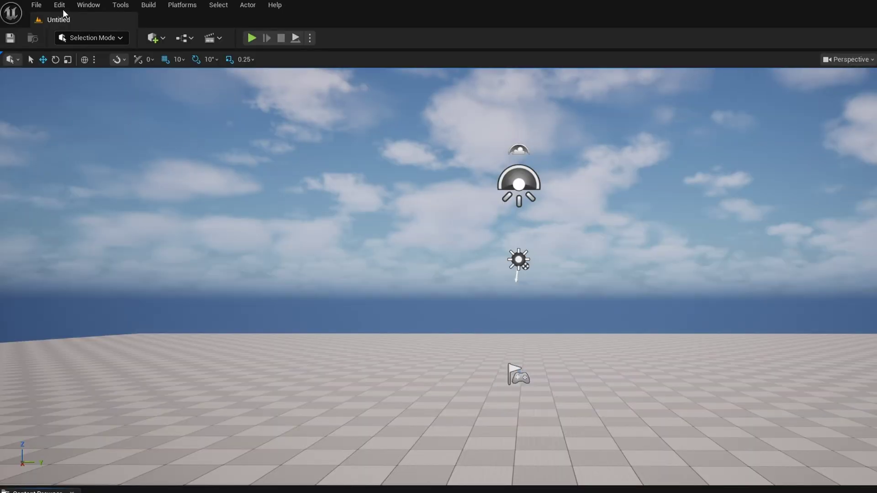
- Open the plugin manager and search it for "pcg"
left_click(59, 5)
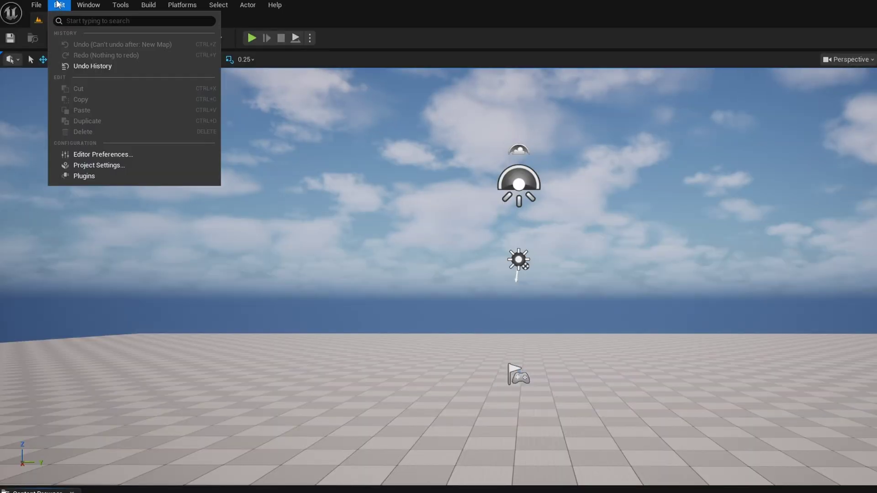
left_click(105, 176)
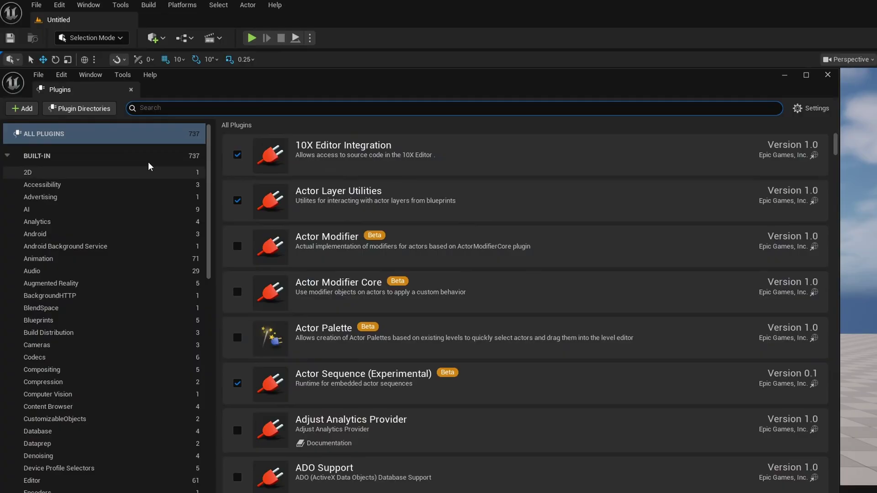
left_click(187, 108)
type("pcg")
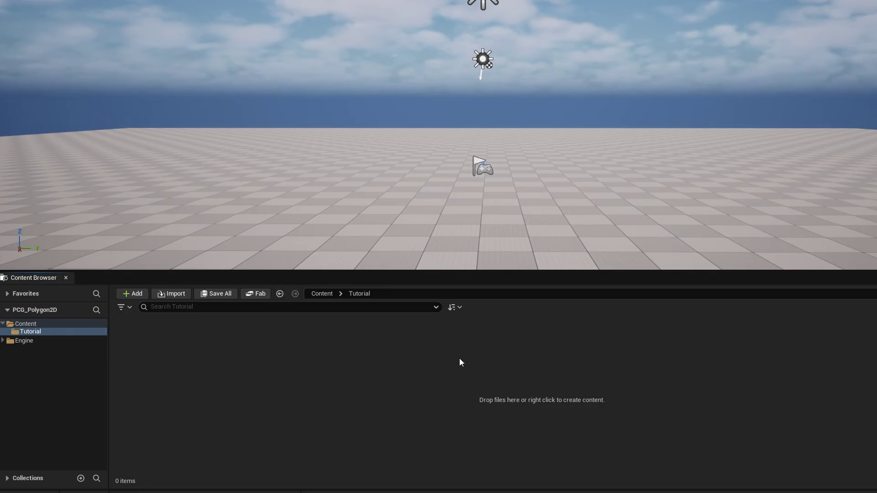
- Create an Actor blueprint class named BP_Spline in the Tutorial folder and open it for editing
right_click(163, 365)
left_click(220, 74)
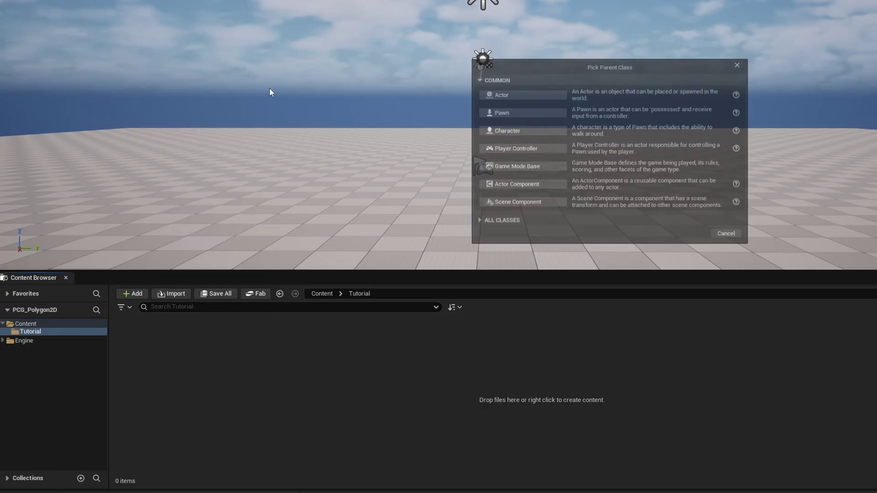
left_click(514, 94)
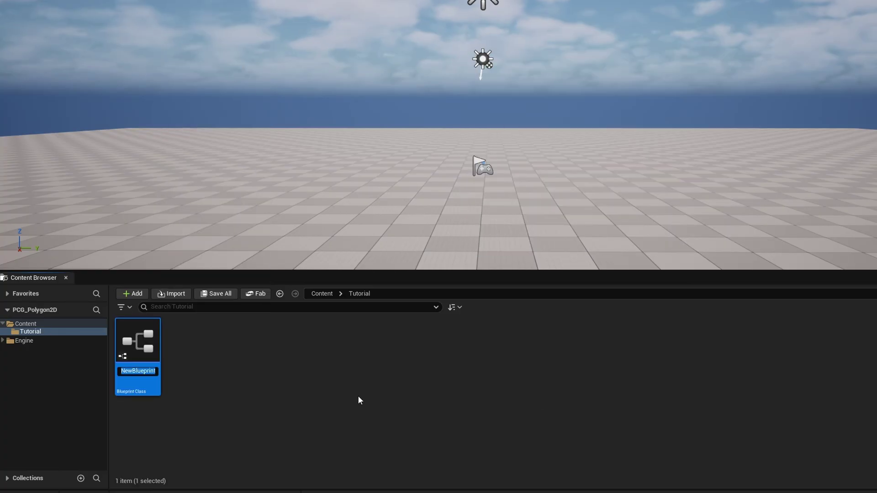
type("BP_Spline")
key("Return")
key("Return")
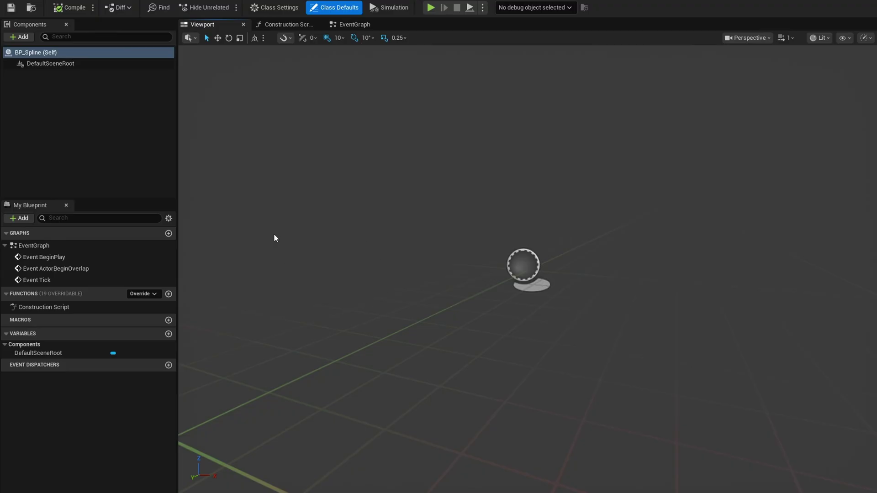
- Add a Spline component to the BP_Spline blueprint under the default scene root
left_click(20, 37)
type("sp")
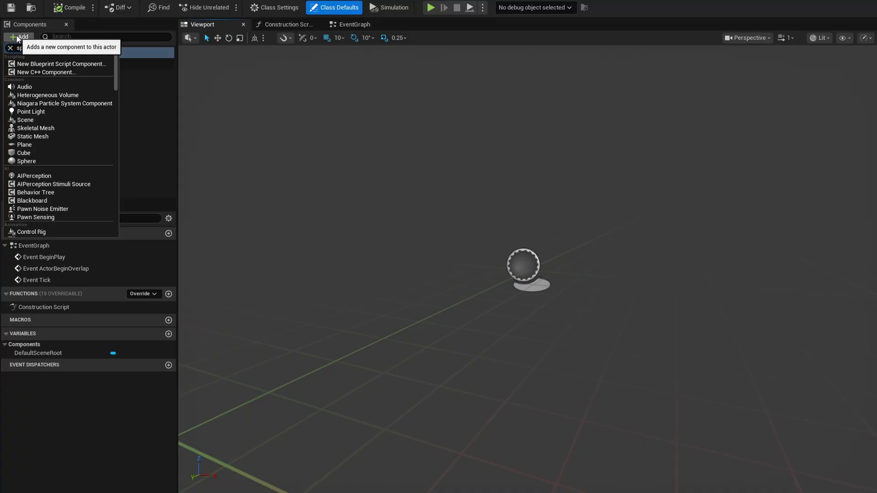
type("line")
left_click(59, 97)
key("Return")
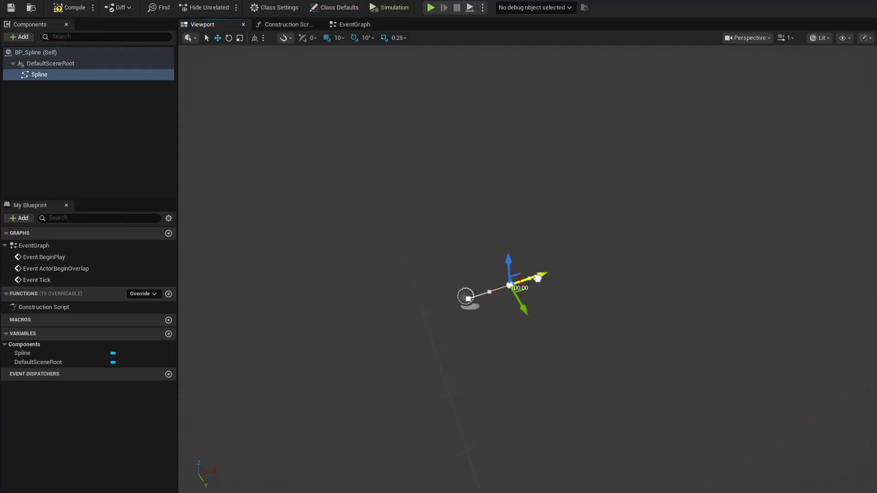
- Extend the spline into a four-point outline, with the last point at about X 30, Y 740, Z 0
left_click_drag(537, 278, 788, 194)
right_click_drag(601, 306, 606, 284)
scroll(605, 284, "down", 1)
left_click_drag(597, 217, 464, 396, "alt")
- Enable Closed Loop on the Spline component and compile the blueprint
left_click(583, 27)
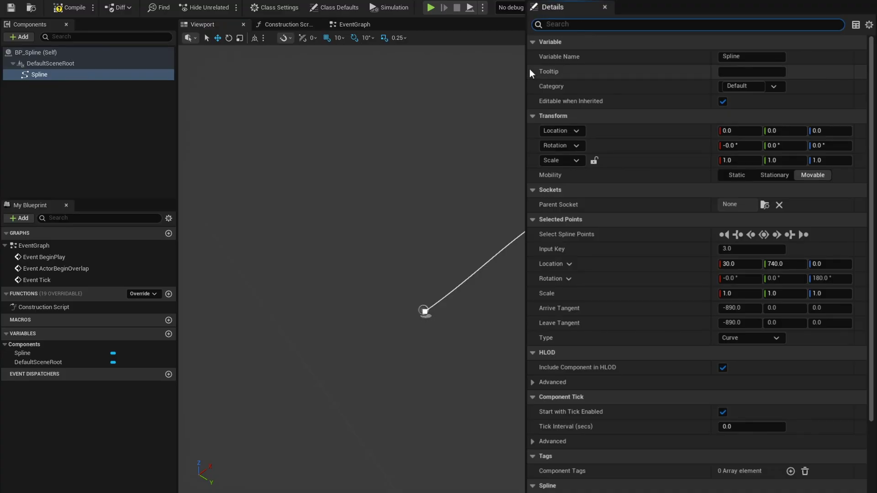
type("closed")
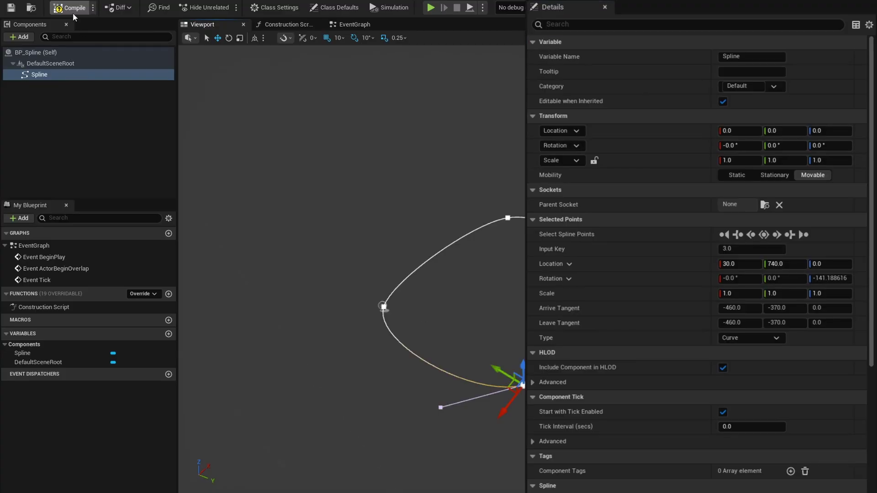
left_click(73, 13)
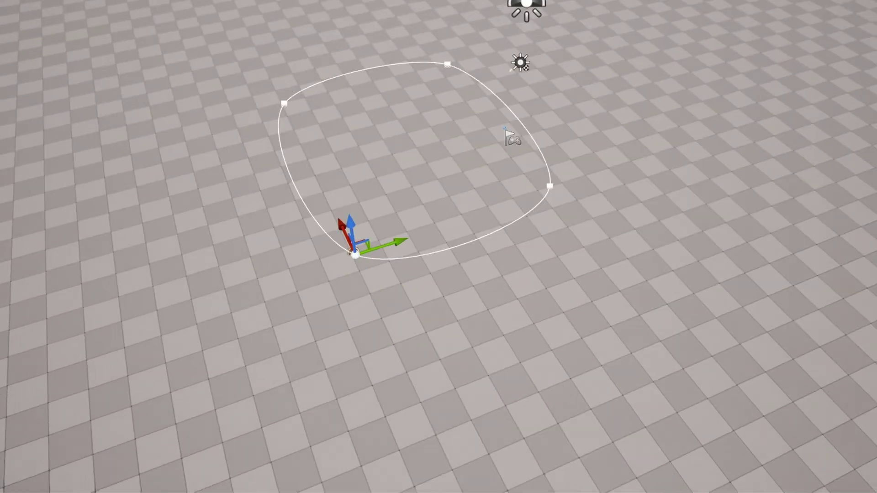
- Add an actor tag to the BP_Spline placed in the level and set it to One
right_click_drag(529, 393, 584, 352)
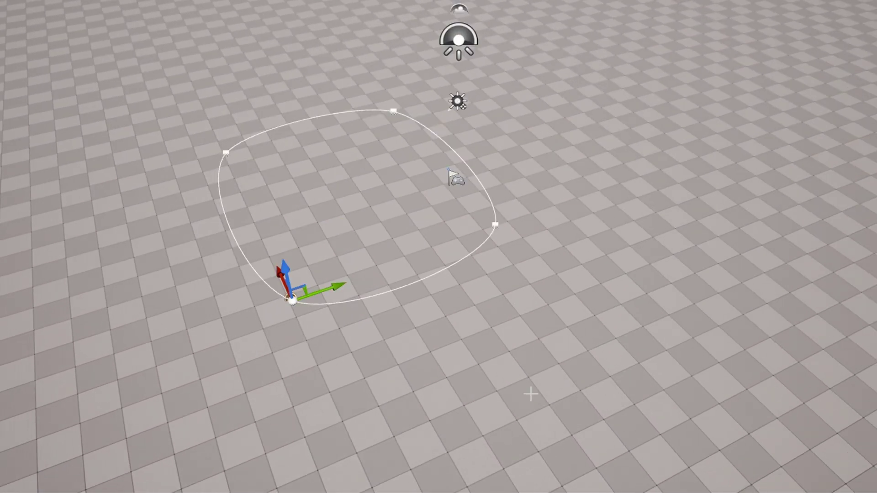
type("tag")
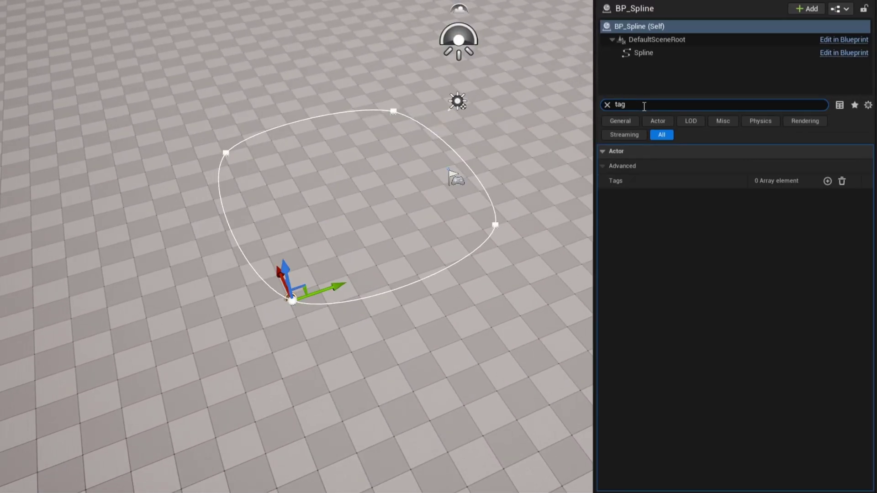
left_click(827, 181)
left_click(787, 194)
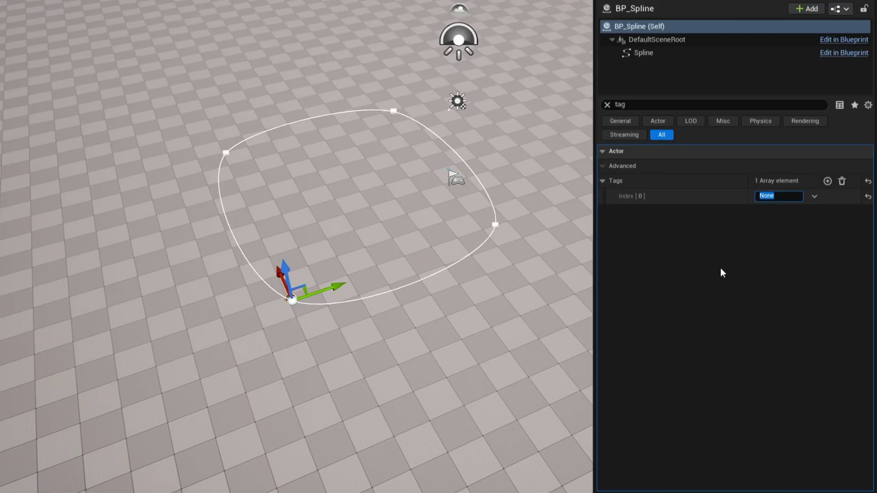
type("Path")
key("Return")
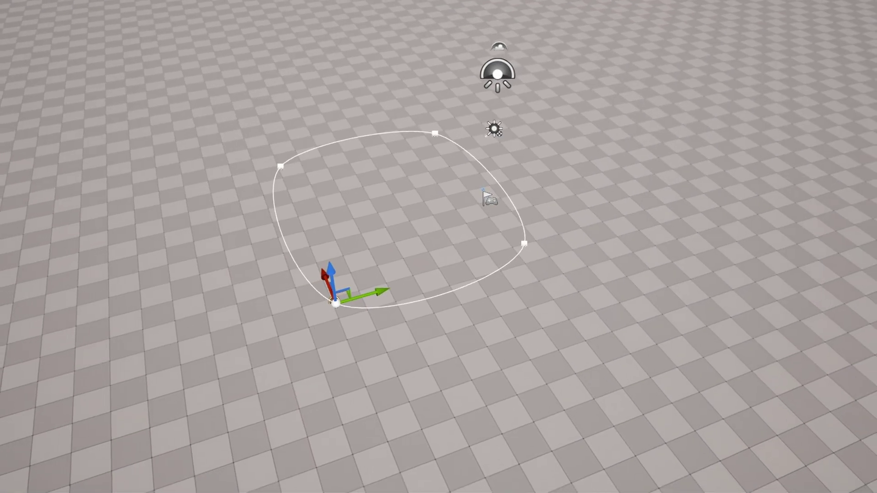
- Duplicate the spline actor beside the original and set the copy's actor tag to Two
left_click_drag(379, 291, 659, 208, "alt")
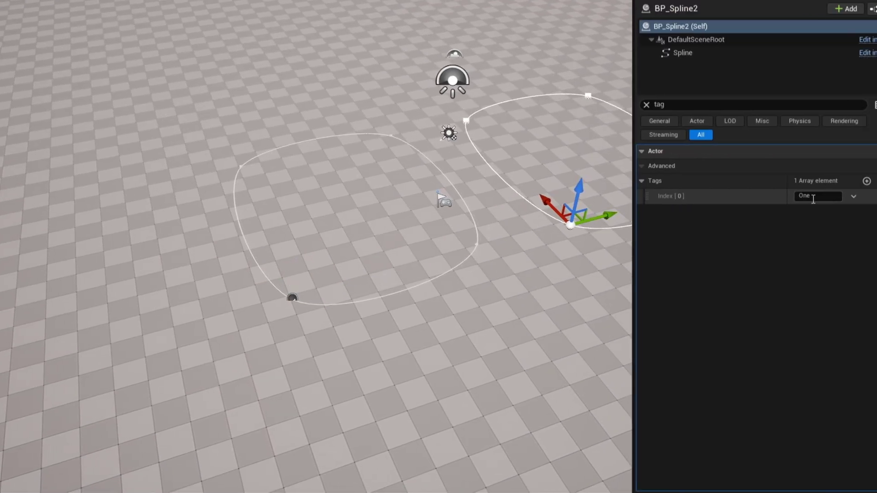
left_click_drag(773, 197, 742, 200)
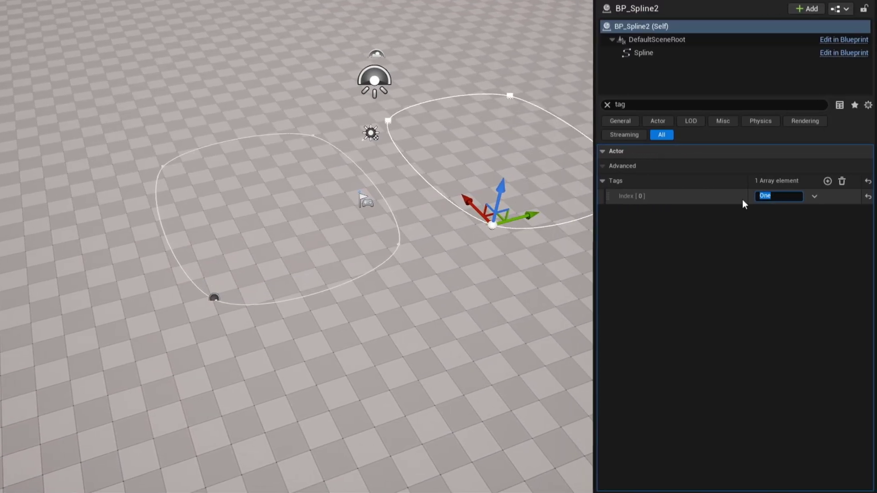
type("Two")
key("Return")
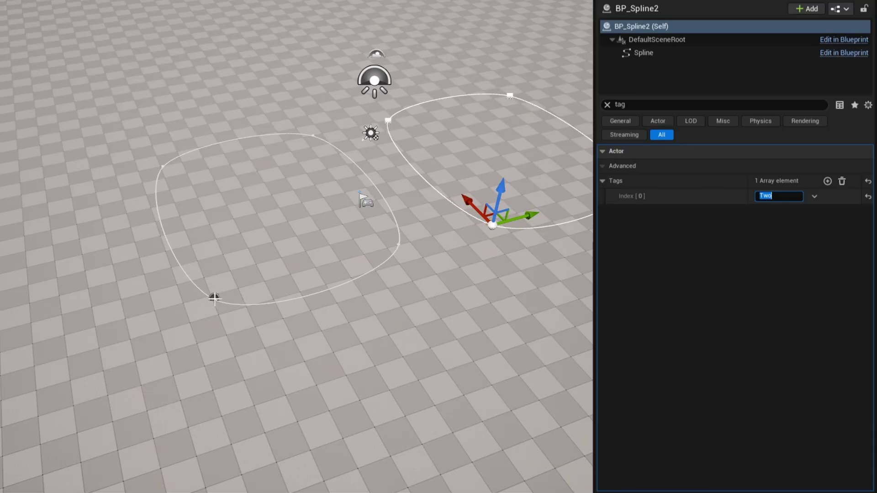
- Set the Editor Spline Unselected Color of the first spline's Spline component to light green, hex 59FF58FF
left_click(240, 300)
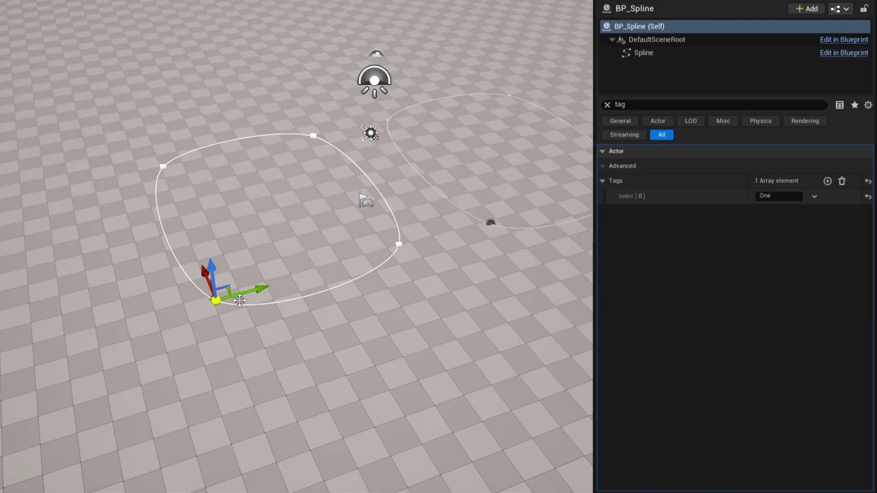
left_click(649, 54)
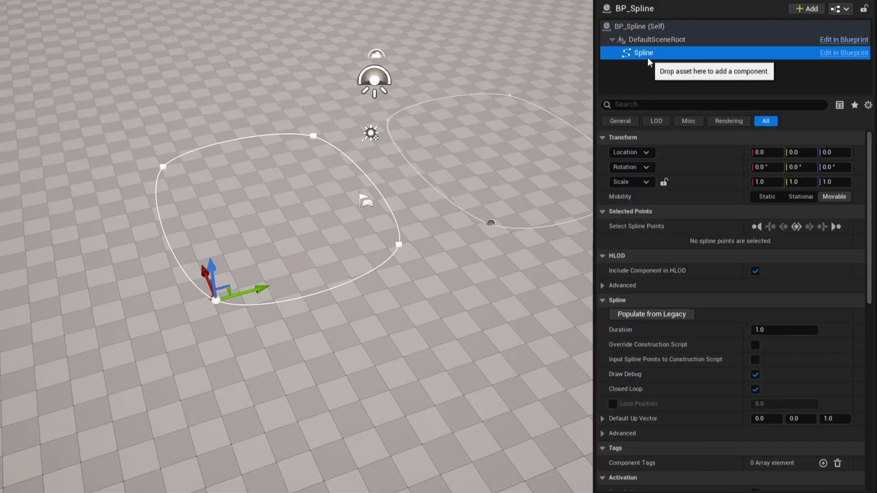
scroll(698, 272, "down", 3)
scroll(698, 273, "down", 5)
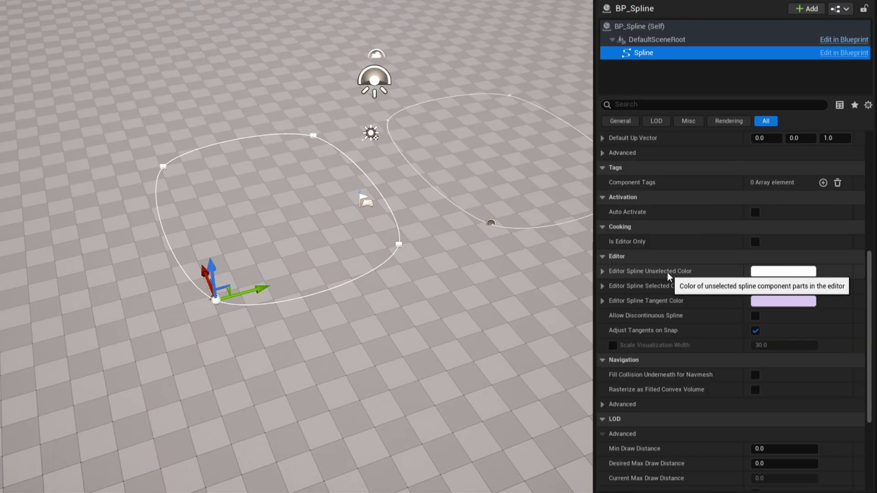
left_click(785, 275)
left_click(572, 322)
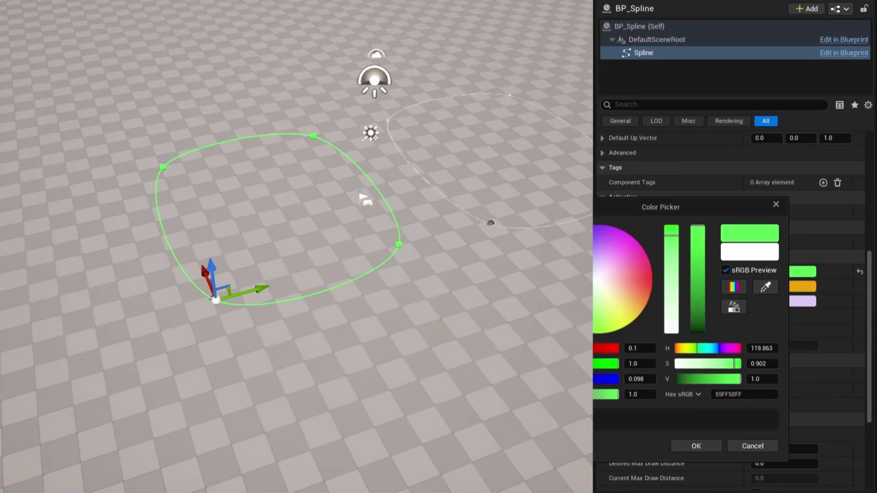
- Set the Editor Spline Unselected Color of the duplicated spline's Spline component to light cyan, hex 69E6FFFF
left_click(525, 226)
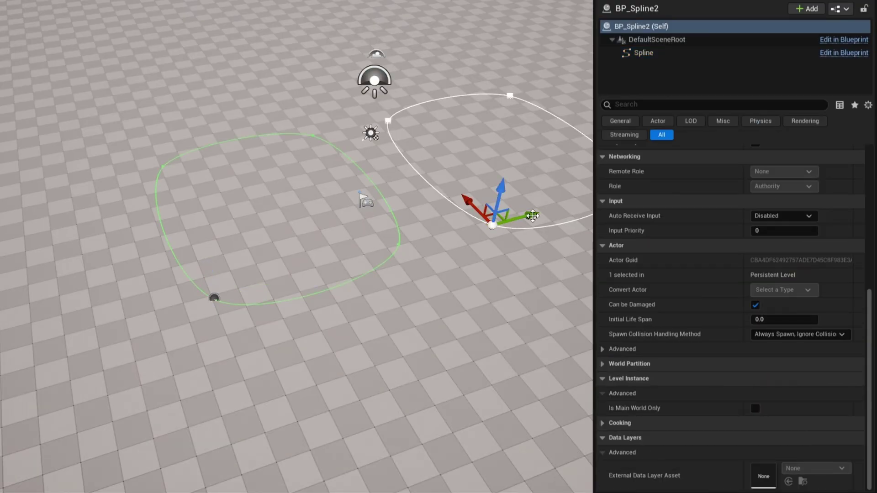
left_click(644, 52)
scroll(731, 229, "down", 1)
left_click(800, 274)
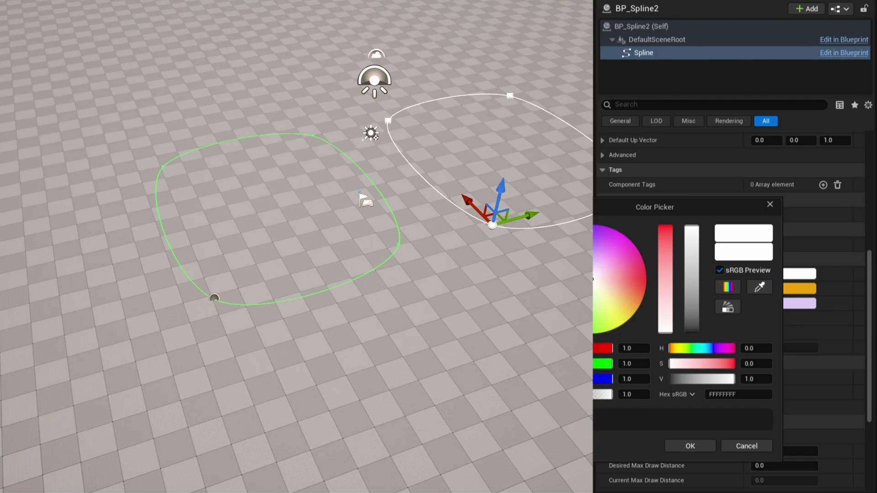
left_click(547, 267)
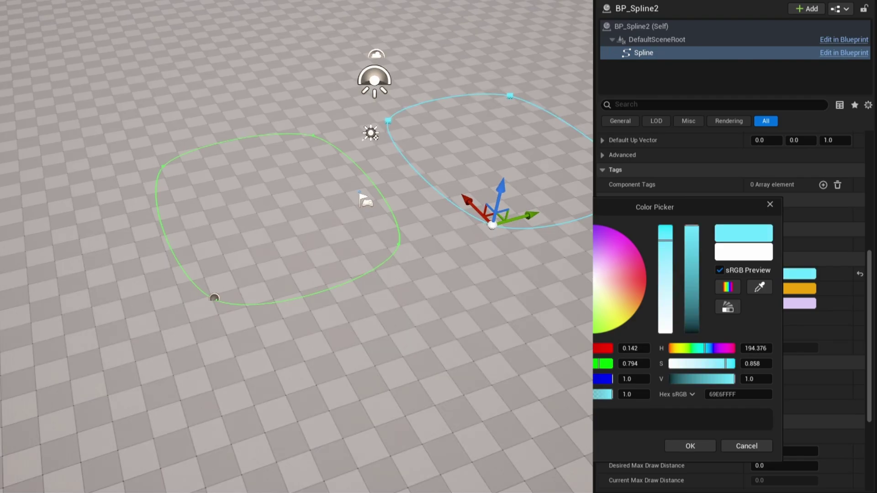
key("Return")
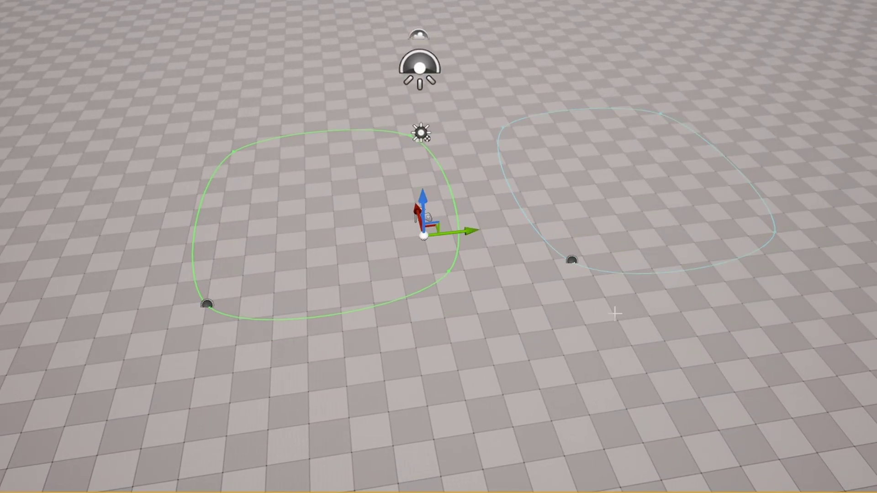
right_click_drag(614, 314, 611, 292)
right_click_drag(698, 323, 699, 337)
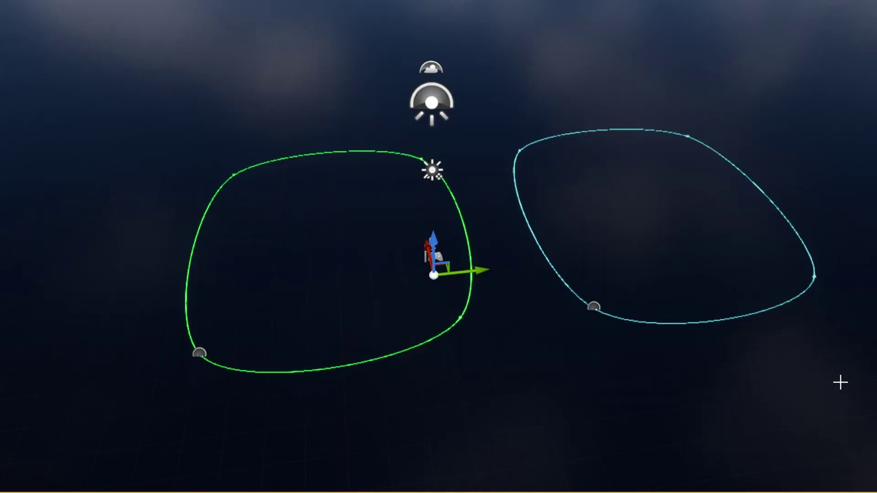
right_click_drag(841, 382, 631, 459)
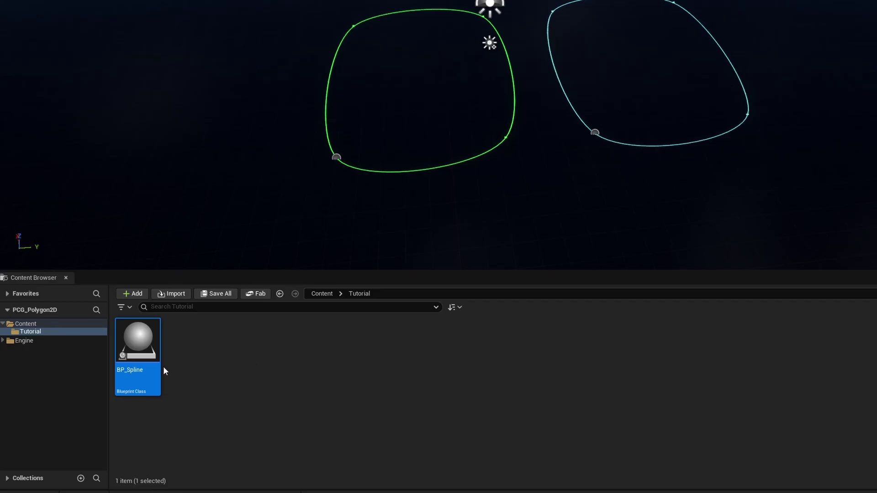
- Create an empty PCG Graph in the Tutorial folder and name it PCG_Polygon2D
right_click(175, 386)
mouse_move(275, 325)
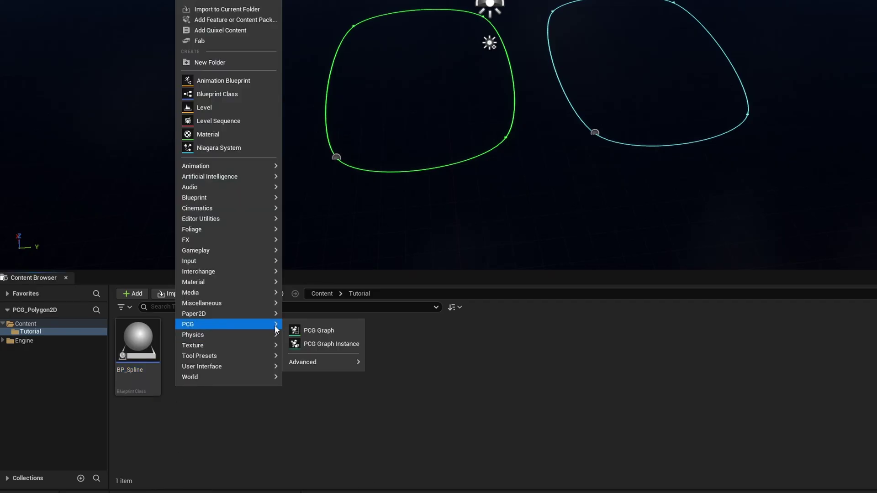
left_click(316, 327)
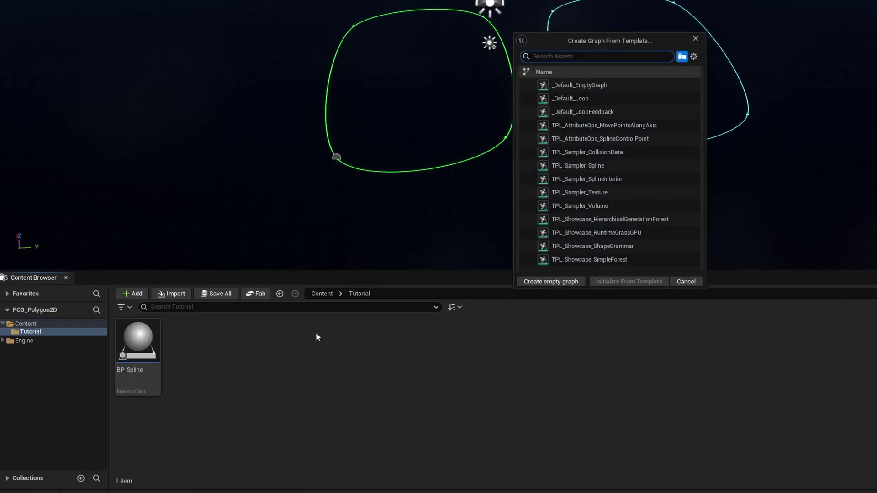
left_click(535, 284)
type("PCG_Polygon2D")
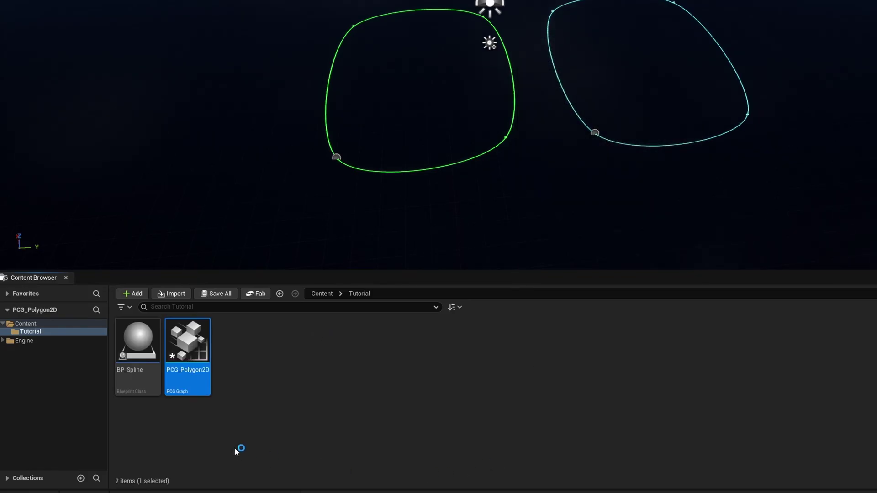
- Place the PCG_Polygon2D graph in the level between the two splines
left_click_drag(188, 354, 536, 70)
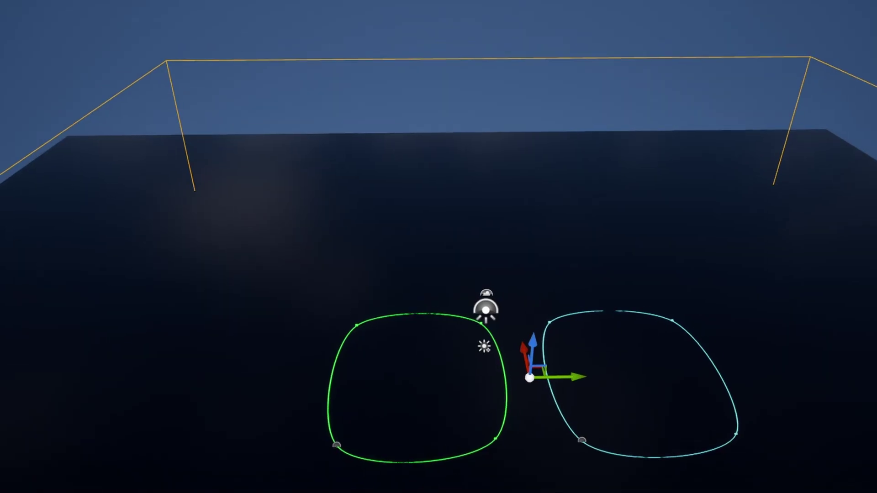
right_click_drag(492, 158, 493, 158)
right_click_drag(626, 282, 626, 282)
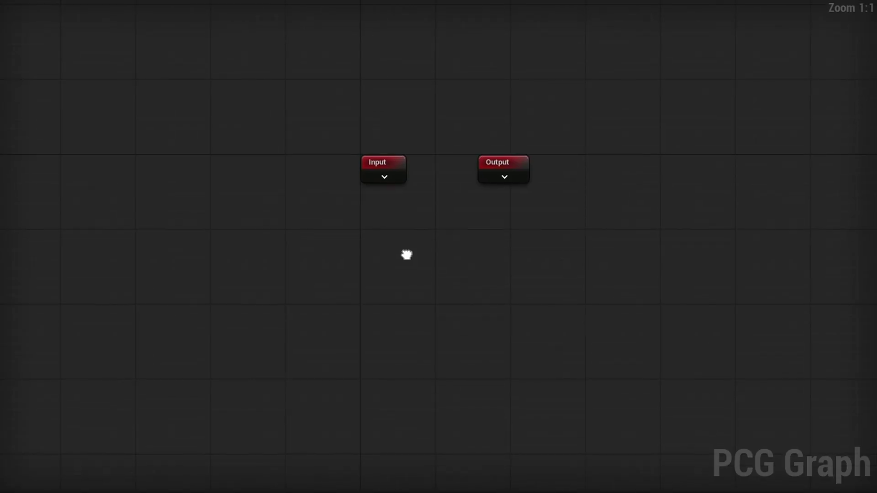
- Add a Create Polygon 2D node to the graph and place it below the Input and Output nodes
right_click_drag(405, 252, 376, 203)
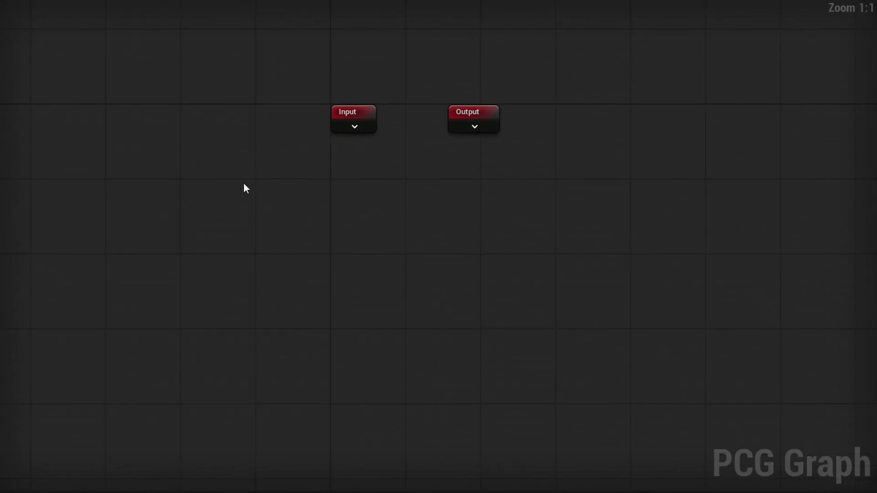
right_click(186, 191)
type("poly")
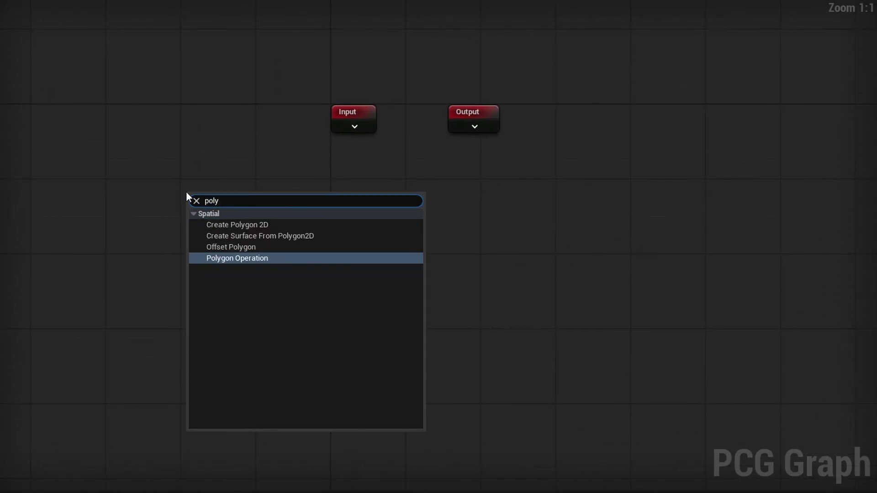
type("gon")
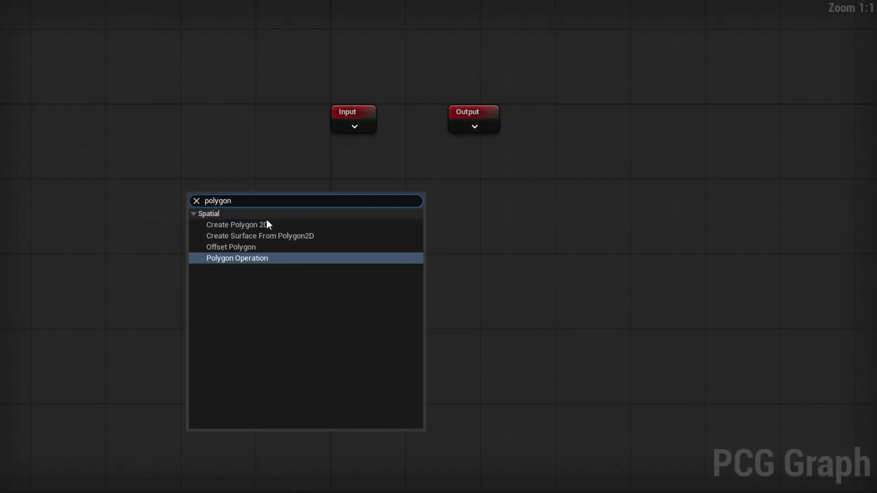
left_click(263, 223)
left_click_drag(229, 201, 418, 238)
mouse_move(305, 236)
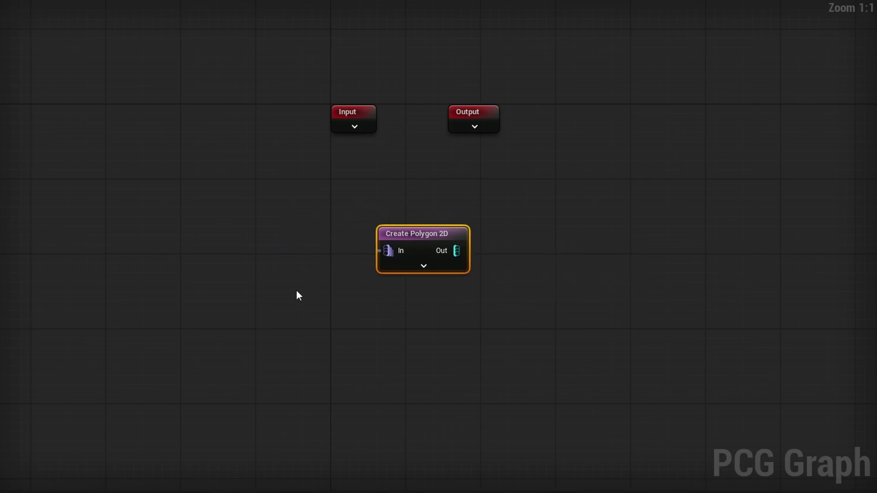
- Add a Get Spline Data node to the left of the Create Polygon 2D node
right_click(138, 241)
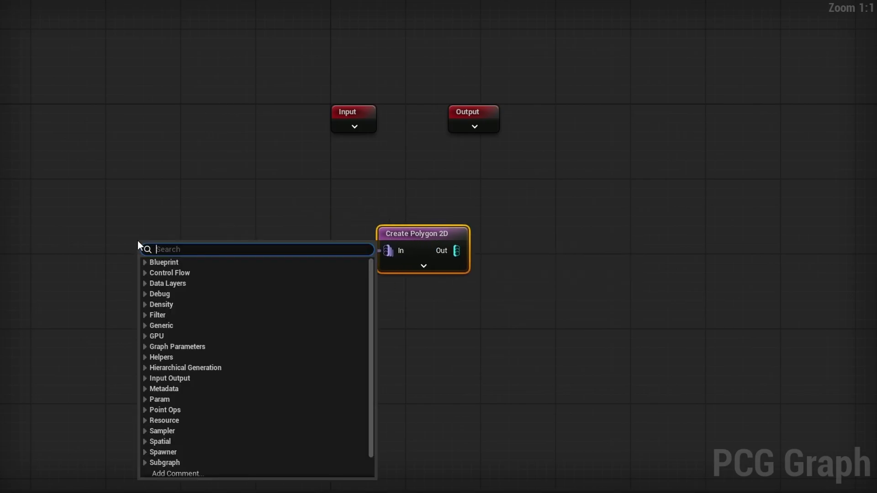
type("get spli")
key("Escape")
left_click_drag(154, 262, 152, 239)
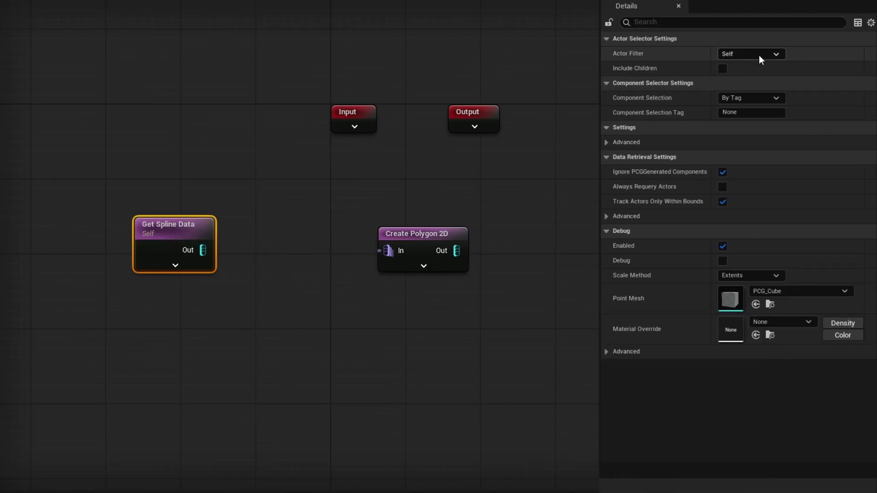
- Set the Get Spline Data node's Actor Filter to All World Actors with selection tag One and Select Multiple enabled
left_click(758, 55)
left_click(752, 97)
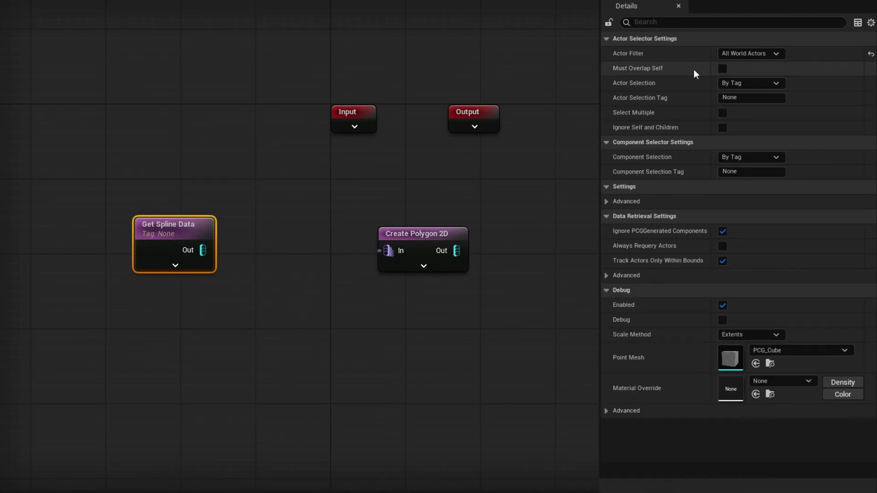
left_click(752, 97)
double_click(751, 96)
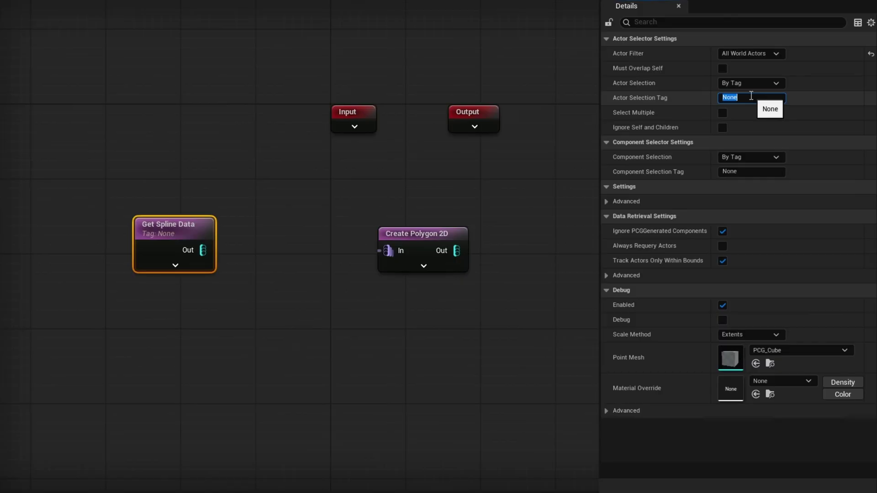
left_click(642, 119)
left_click(722, 113)
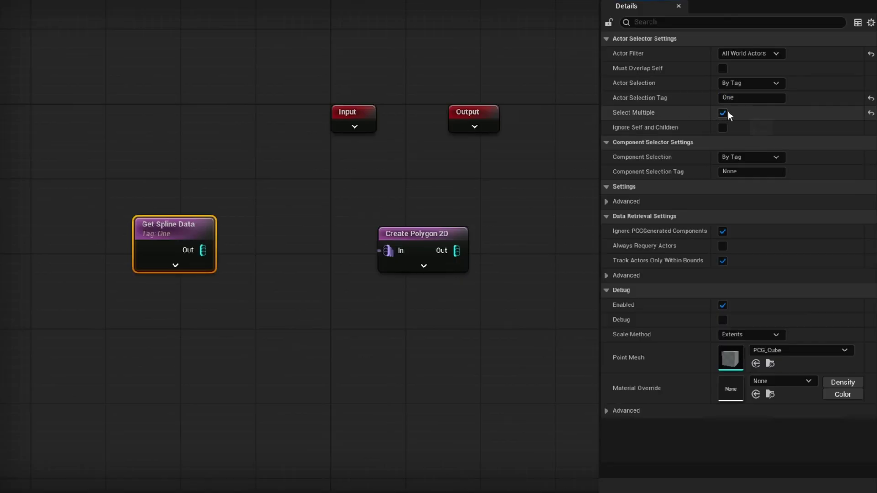
- Duplicate the Get Spline Data node below the original and set the copy's Actor Selection Tag to Two
left_click_drag(165, 235, 156, 216)
key("ctrl+d")
left_click_drag(147, 281, 138, 290)
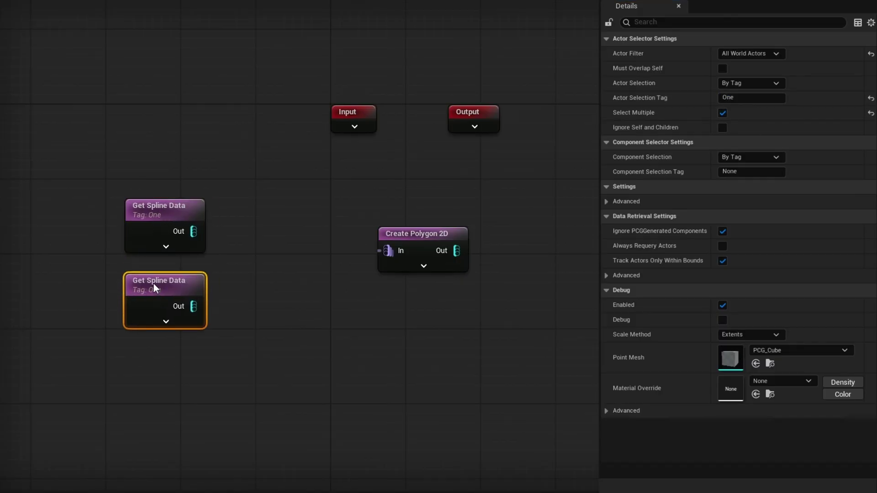
left_click(753, 98)
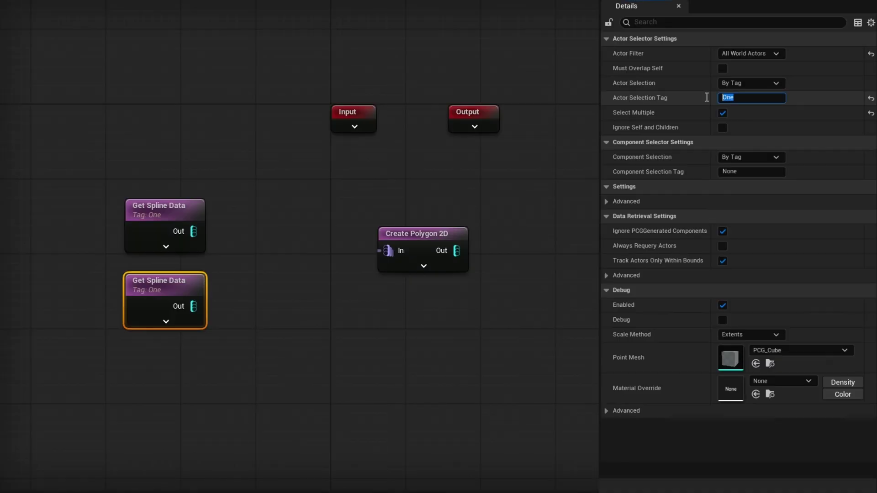
type("T")
type("wo")
left_click(225, 220)
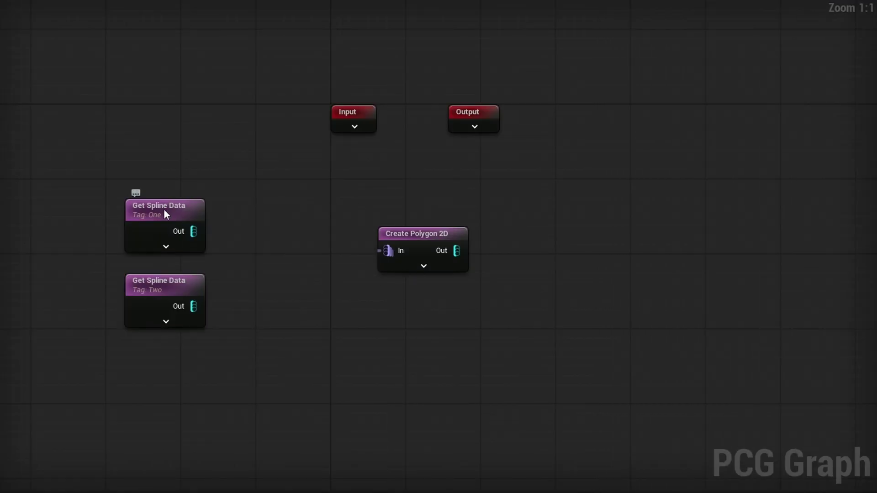
left_click_drag(193, 231, 401, 213)
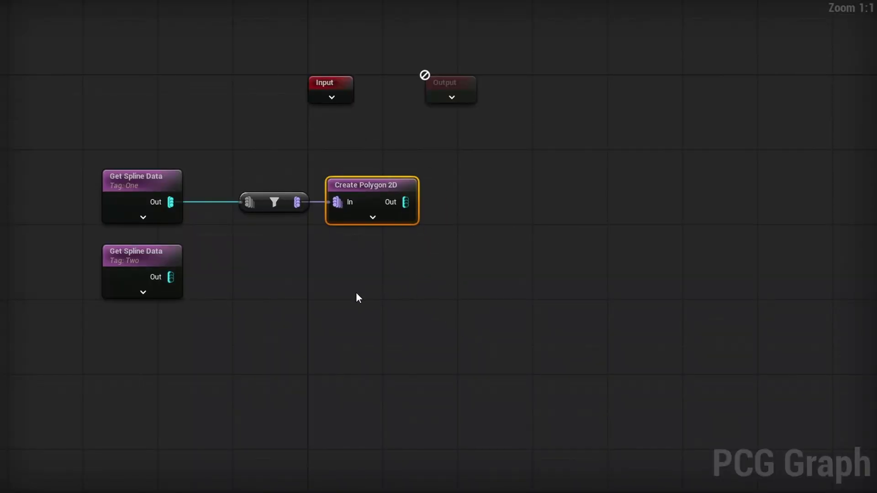
left_click(274, 201)
key("Delete")
- Insert a Spline Sampler between the One-tagged Get Spline Data node and Create Polygon 2D, moving the latter aside to make room
left_click_drag(359, 195, 509, 196)
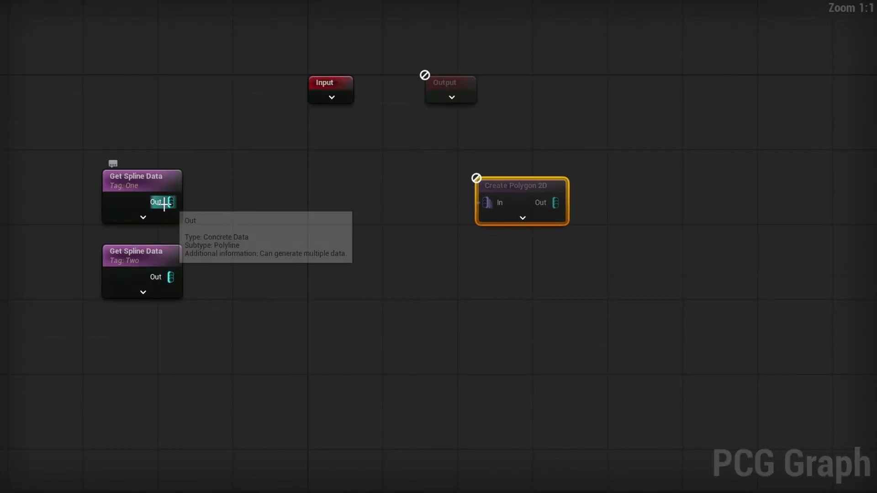
left_click_drag(164, 203, 243, 198)
type("spline")
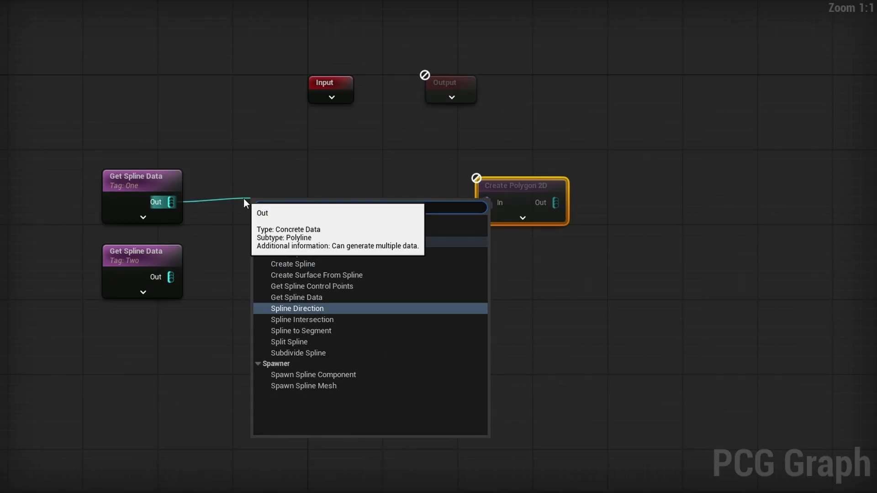
type(" sa")
key("Return")
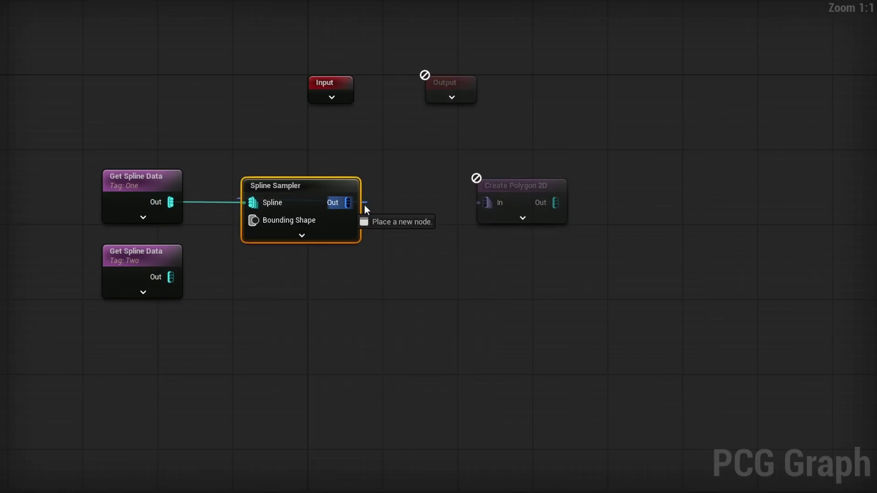
left_click_drag(363, 204, 485, 202)
- Set the Spline Sampler's Mode to Distance with a Distance Increment of 10, and enable debug on the Create Polygon 2D node
left_click(314, 212)
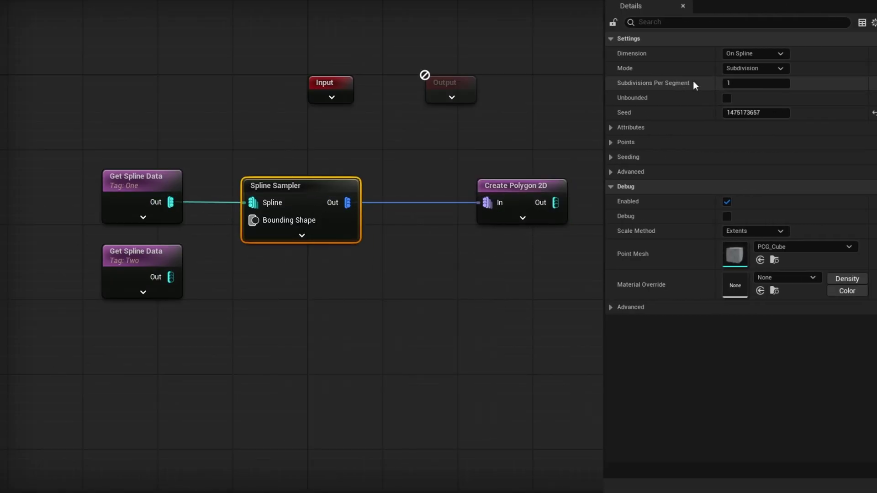
left_click(730, 67)
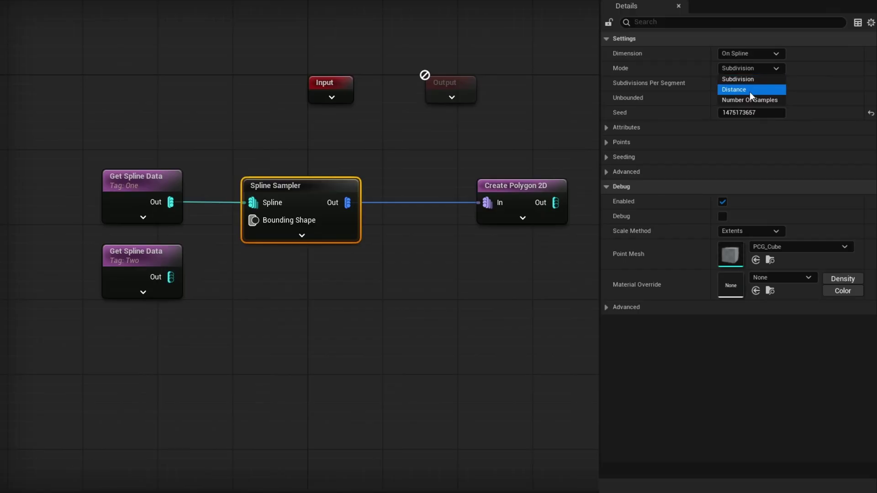
left_click(750, 91)
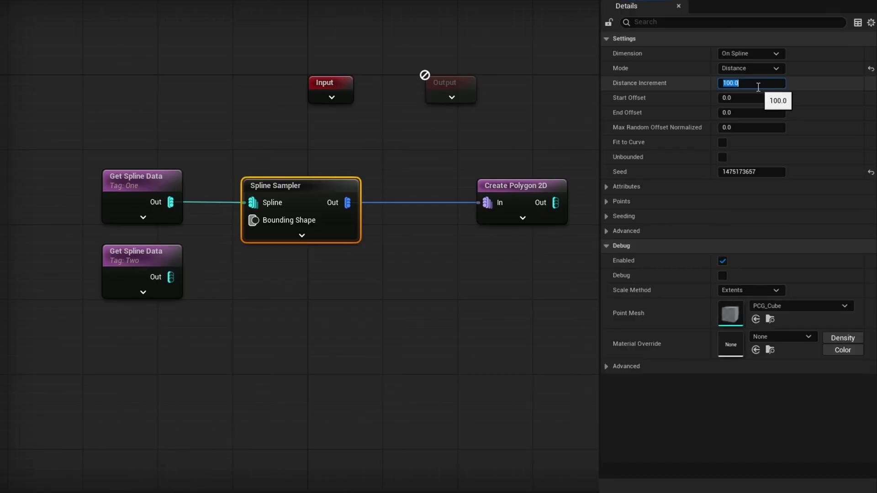
left_click(522, 207)
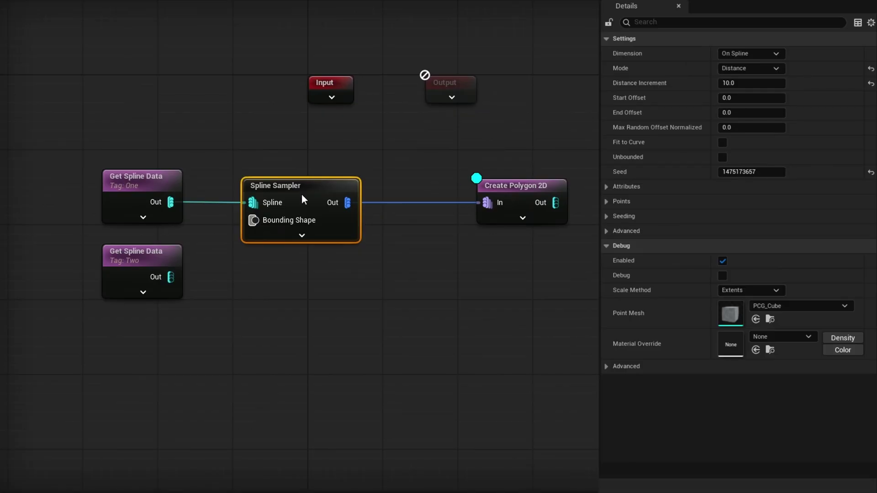
- Try the Spline Sampler's On Interior dimension, examine the sampled points and resulting polygon, and restore On Spline
left_click(748, 52)
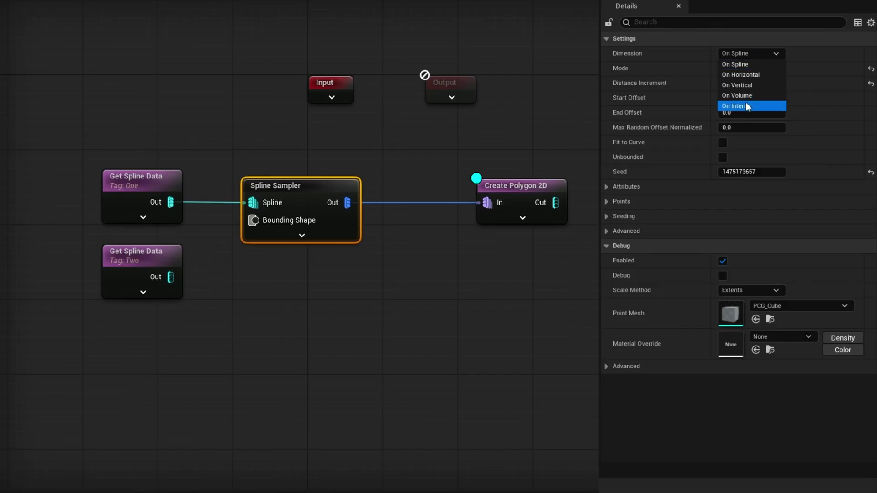
left_click(747, 106)
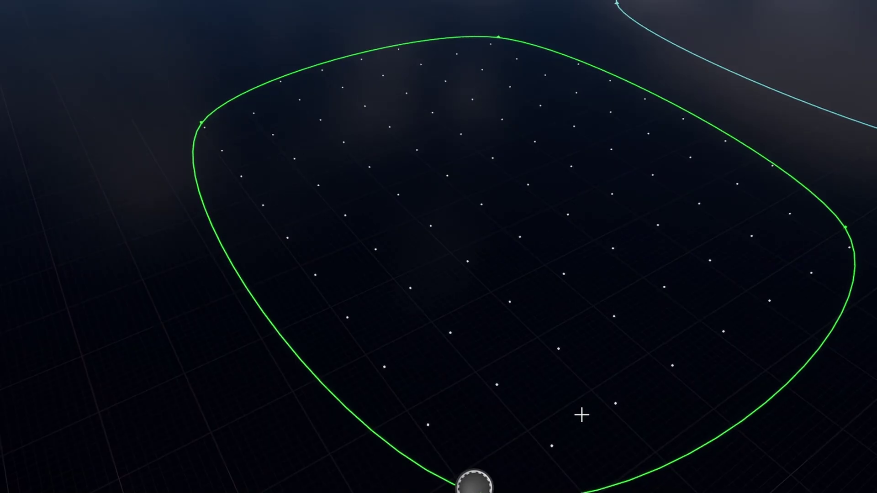
right_click_drag(674, 372, 563, 371)
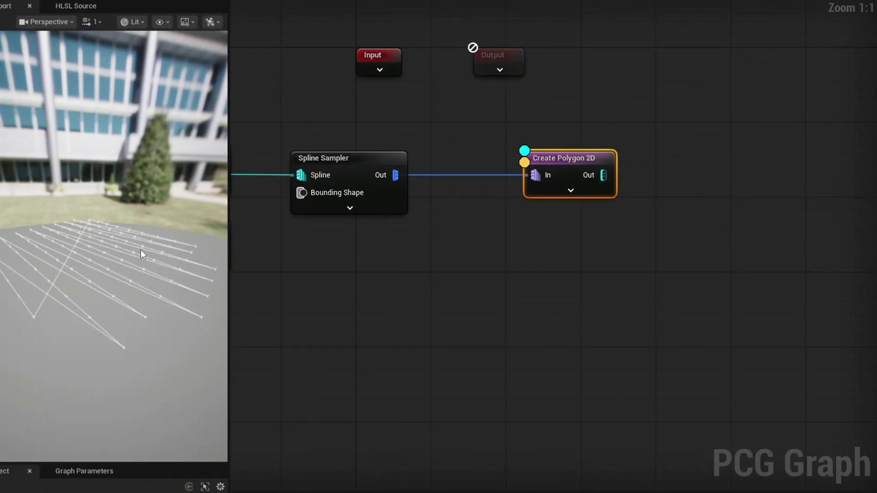
right_click_drag(141, 250, 147, 289)
right_click_drag(169, 246, 168, 245)
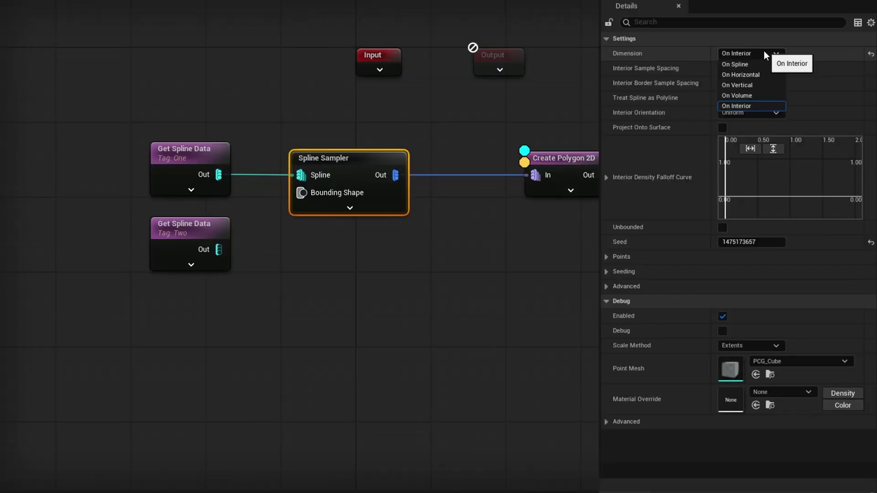
left_click(753, 65)
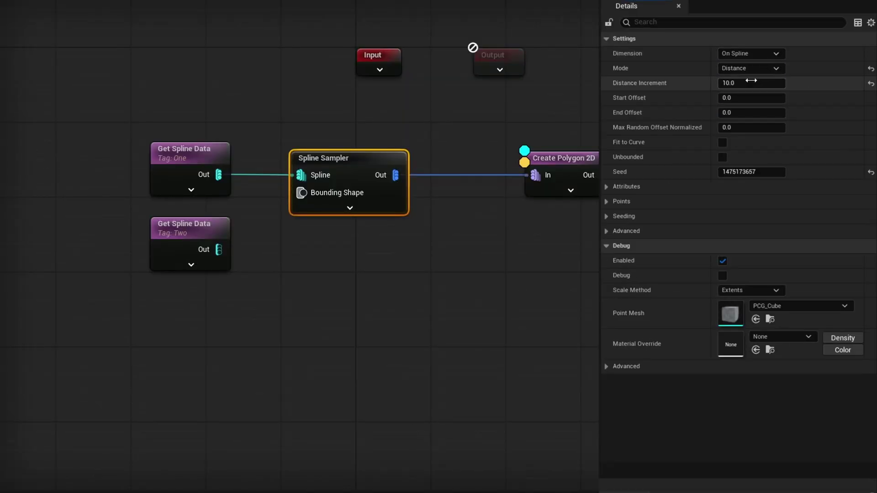
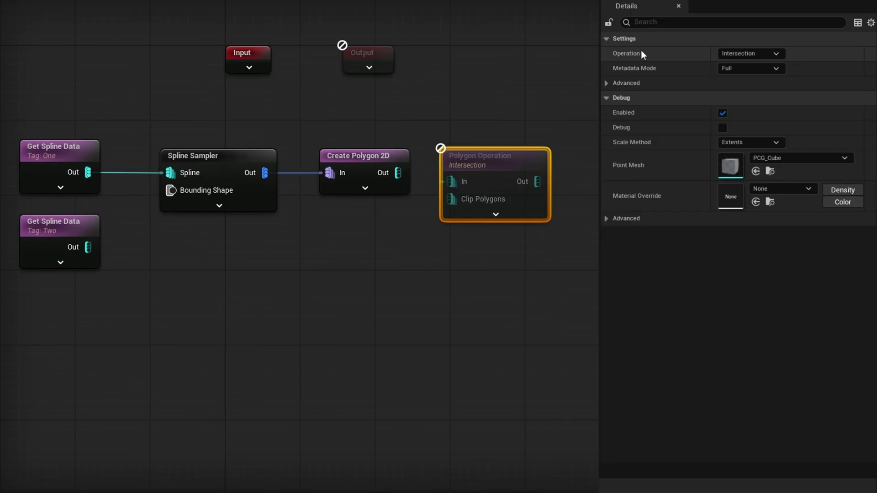
- Set the Polygon Operation node to Union and connect the Create Polygon 2D output to its input
left_click(775, 53)
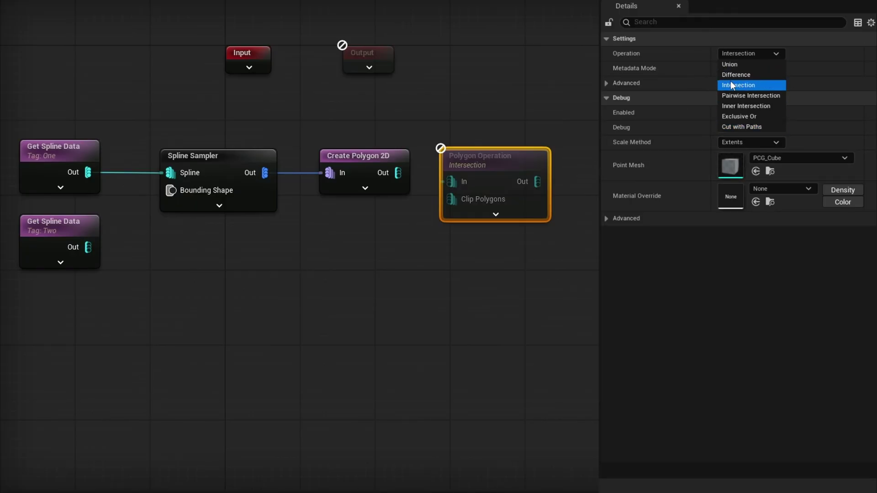
left_click(753, 64)
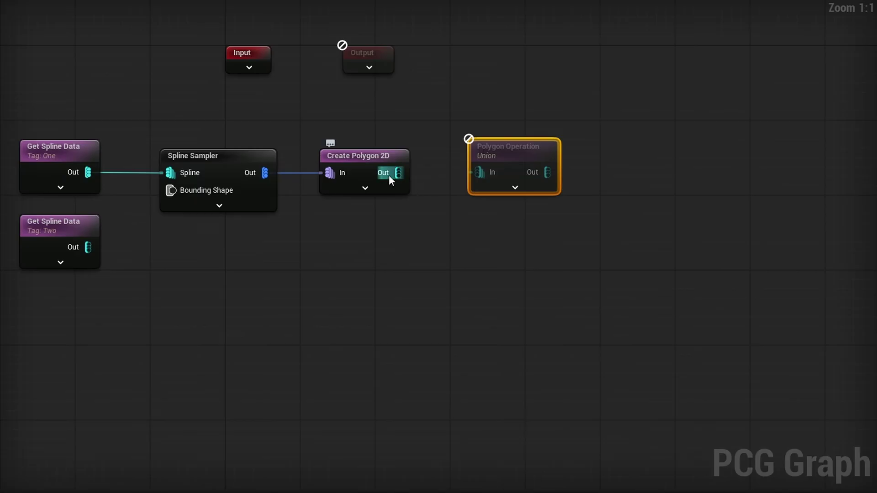
left_click_drag(389, 176, 480, 172)
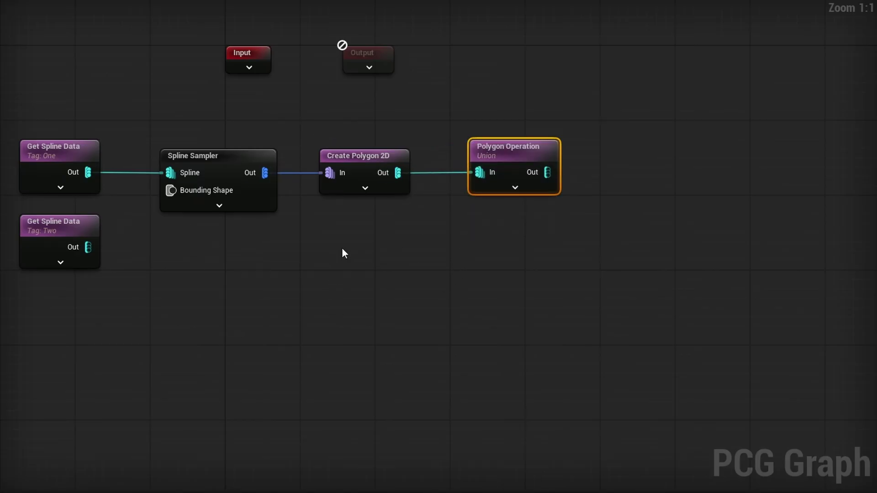
- Copy the Spline Sampler and Create Polygon 2D nodes below the originals and connect the Two-tagged Get Spline Data node to the copied sampler
left_click_drag(53, 230, 43, 286)
left_click_drag(401, 280, 255, 153)
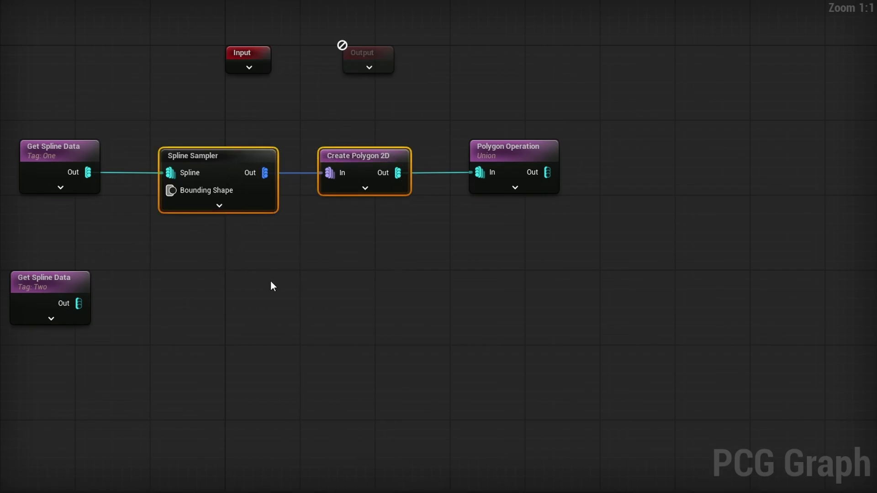
key("ctrl+c")
key("ctrl+v")
left_click_drag(77, 303, 180, 297)
left_click_drag(227, 282, 218, 291)
left_click(277, 241)
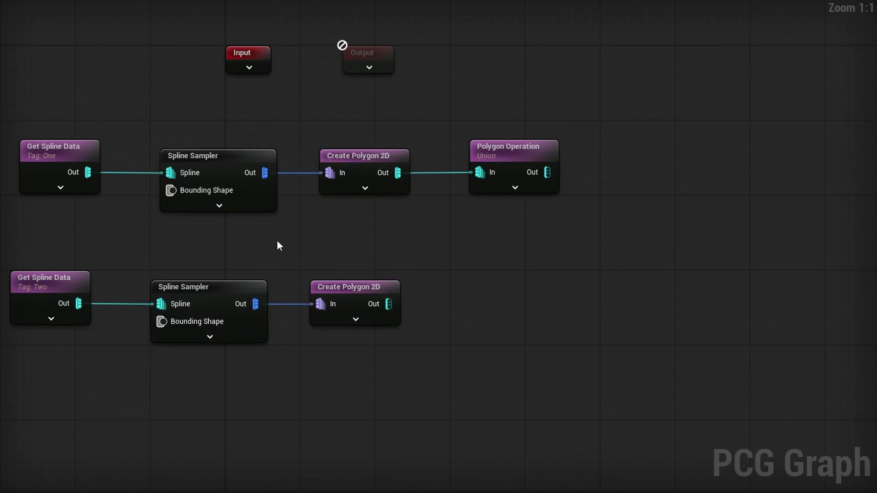
- Connect the copied Create Polygon 2D output to the Union node's input and enable debug on the Union node
left_click_drag(389, 303, 479, 172)
left_click(548, 151)
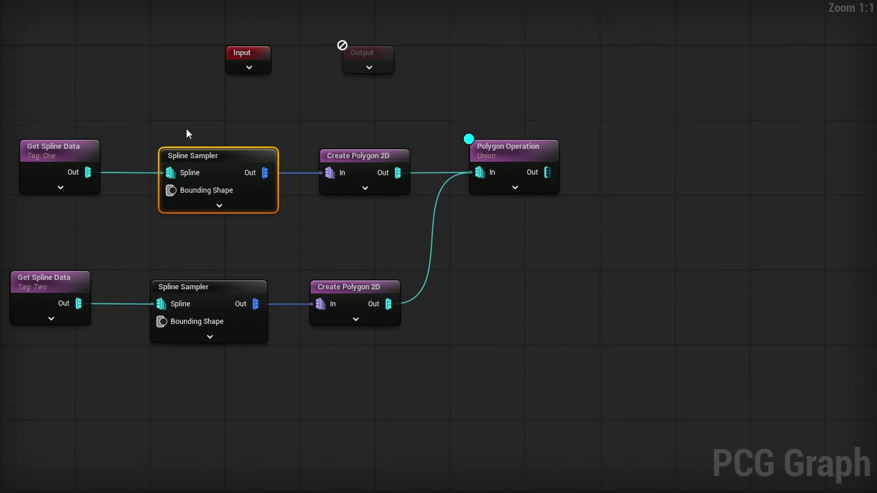
- Review the settings of both Spline Samplers, both Create Polygon 2D nodes and the Union Polygon Operation node
left_click_drag(218, 186, 197, 363)
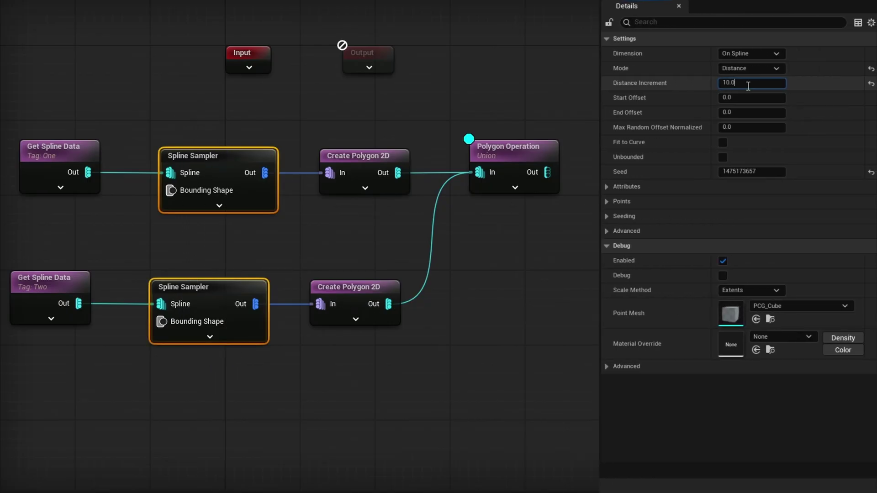
left_click(741, 87)
left_click_drag(371, 124, 347, 372)
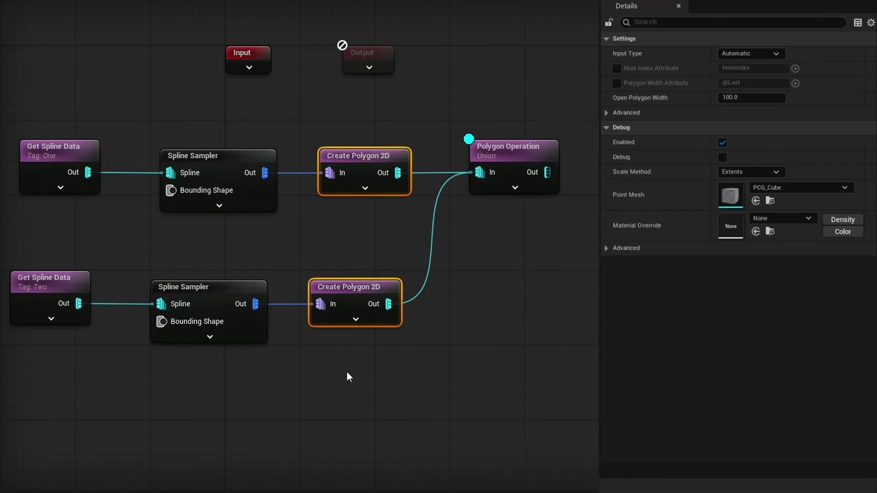
left_click_drag(518, 233, 524, 76)
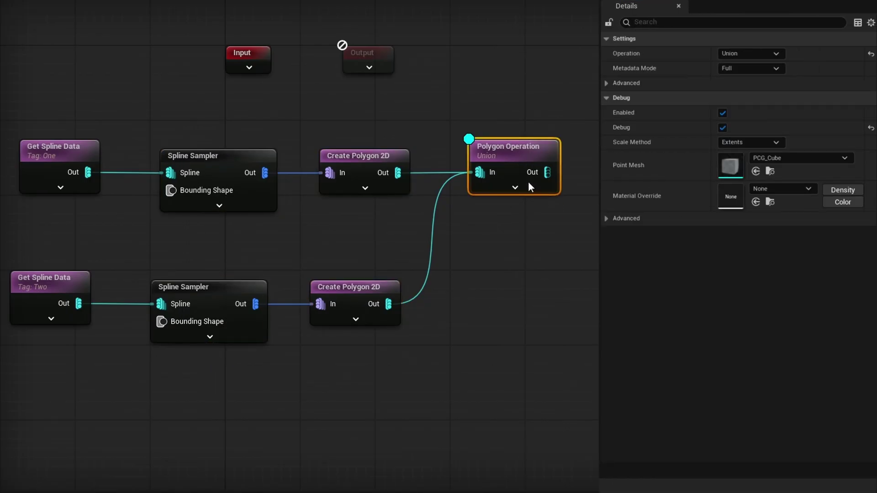
- Set the Union node's debug Scale Method to Absolute and inspect both spline outlines in the level
left_click(741, 144)
left_click(752, 163)
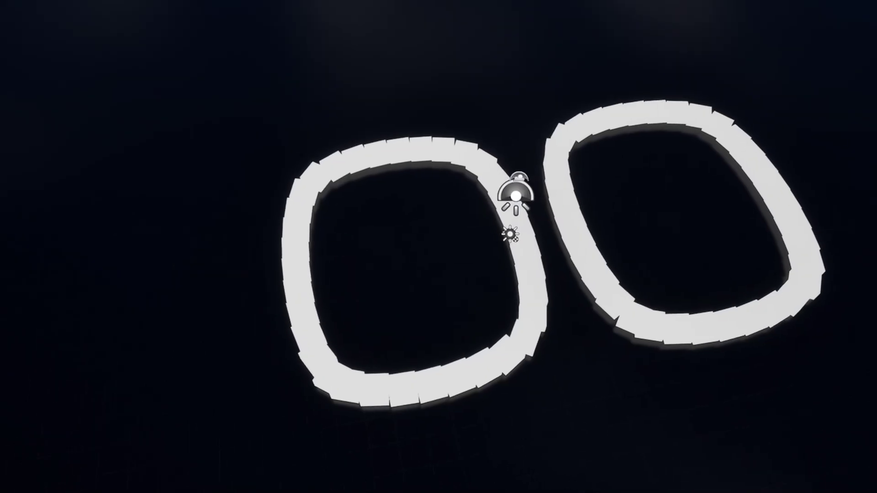
right_click_drag(716, 58, 716, 59)
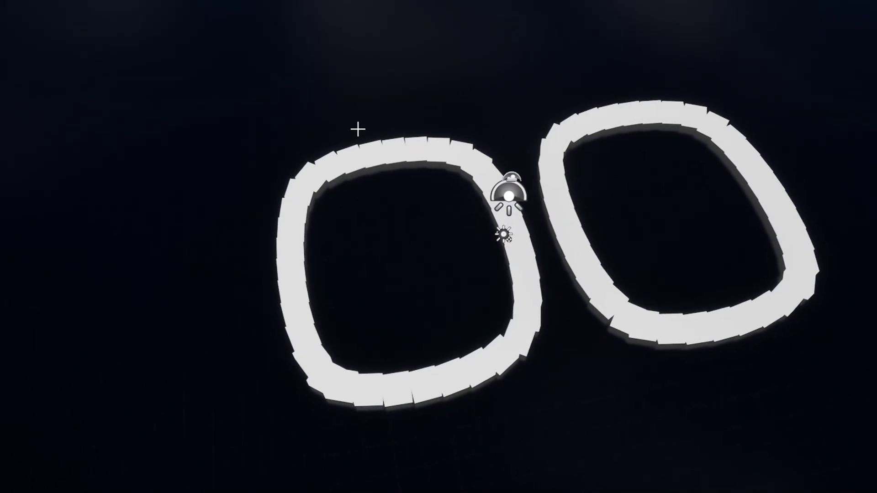
right_click_drag(574, 232, 509, 147)
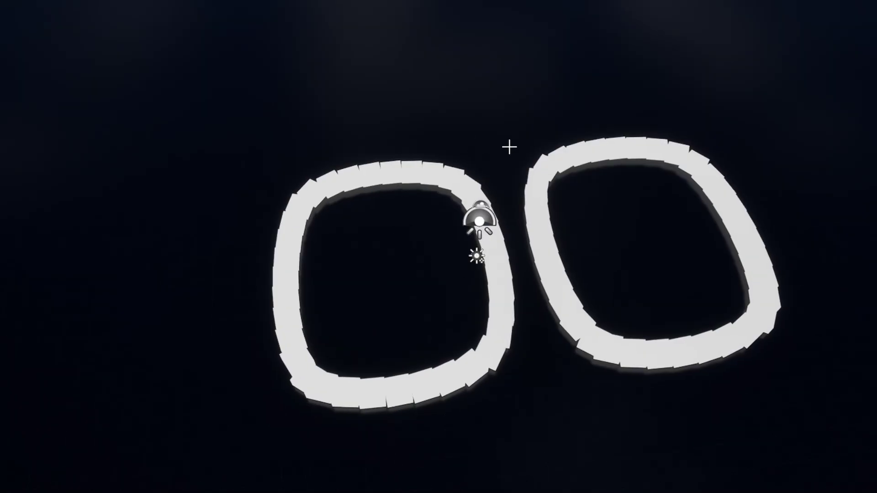
- Select the second spline in the level and move it sideways until it overlaps the first spline
left_click(643, 342)
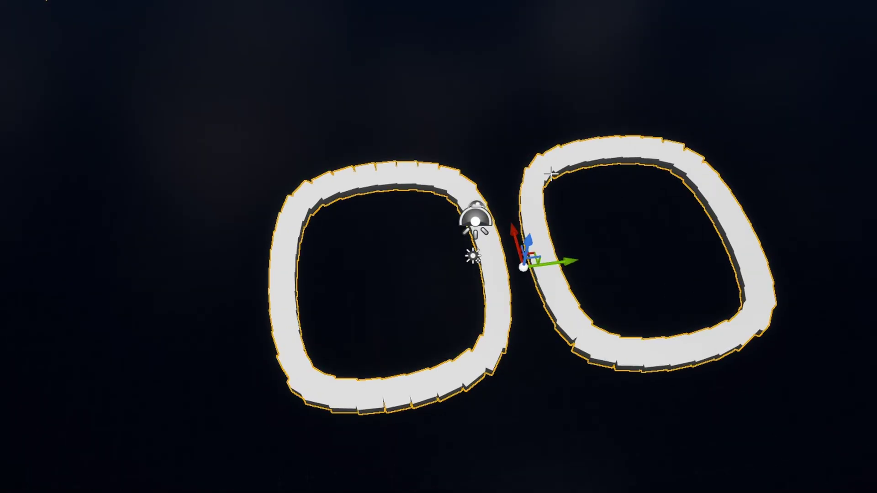
mouse_move(551, 174)
right_mouse_down()
mouse_move(548, 101)
mouse_move(514, 102)
mouse_move(521, 155)
mouse_move(553, 182)
mouse_move(541, 170)
right_mouse_up()
double_click(549, 215)
left_click_drag(638, 313, 452, 329)
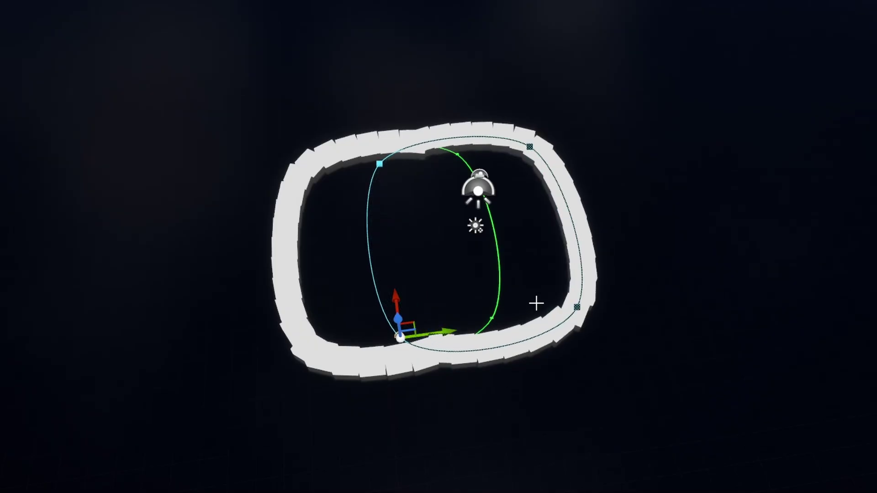
key("w")
right_click_drag(536, 303, 512, 287)
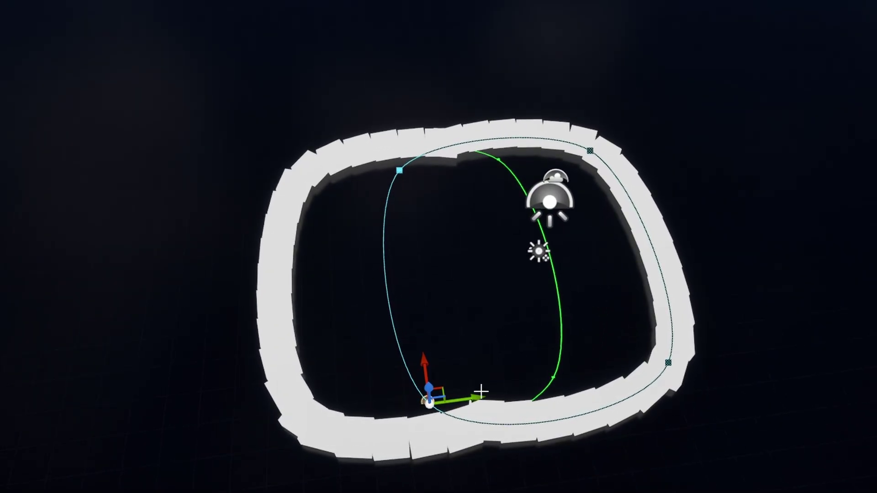
left_click_drag(481, 395, 516, 399)
key("s")
- Test the union with several duplicates of the second spline placed around the first spline so they overlap it
right_click_drag(516, 399, 388, 389)
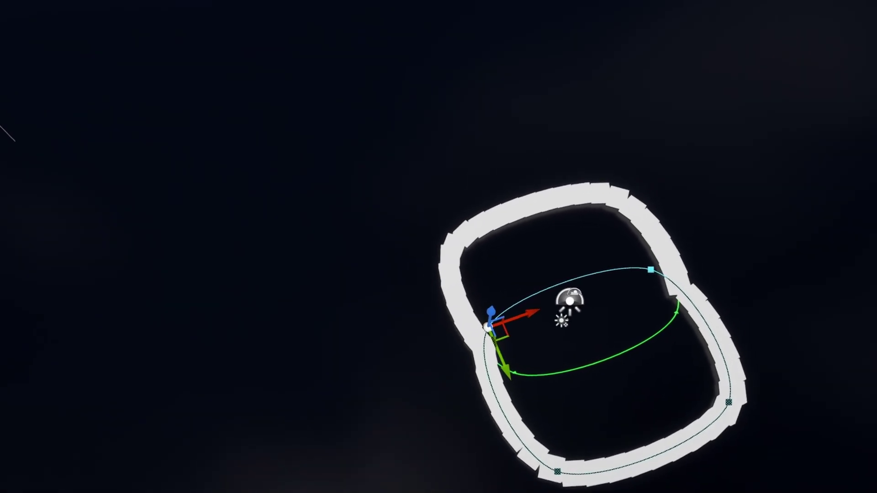
right_click_drag(525, 362, 524, 351)
left_click_drag(509, 350, 302, 246, "alt")
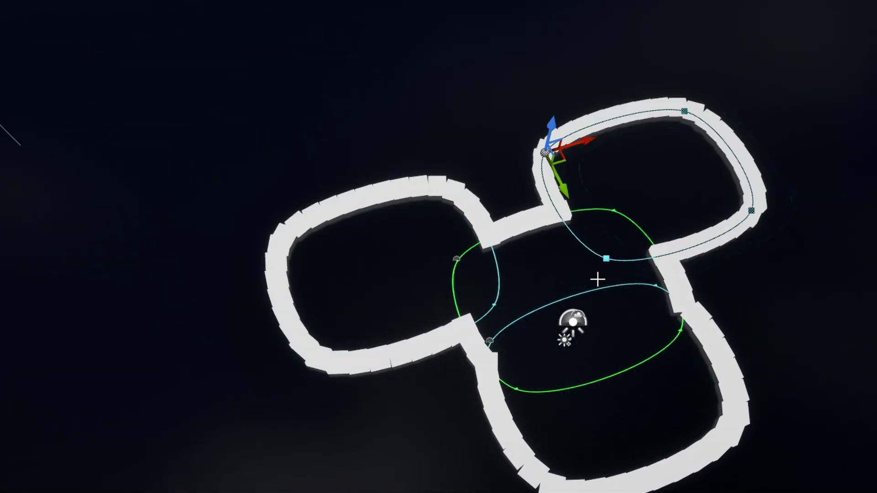
right_click_drag(597, 278, 678, 267)
key("a")
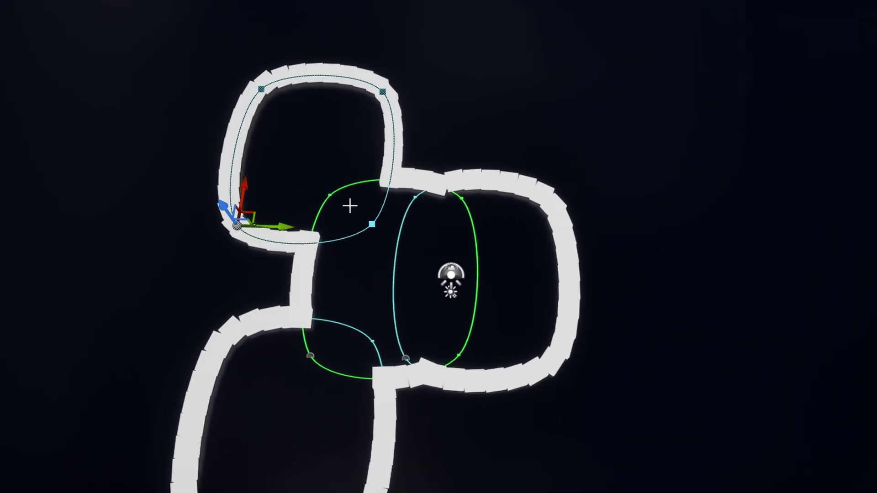
left_click_drag(251, 210, 526, 207, "alt")
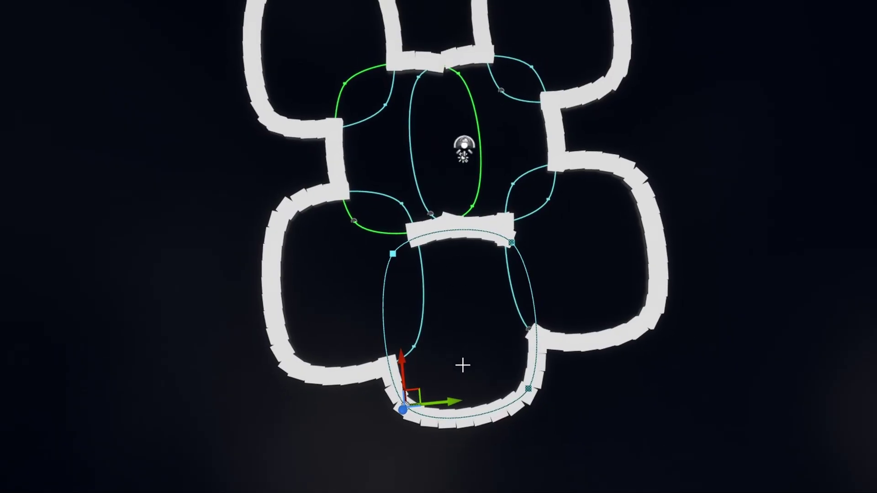
left_click_drag(417, 391, 432, 411)
right_click_drag(460, 399, 525, 372)
right_click_drag(530, 407, 340, 157)
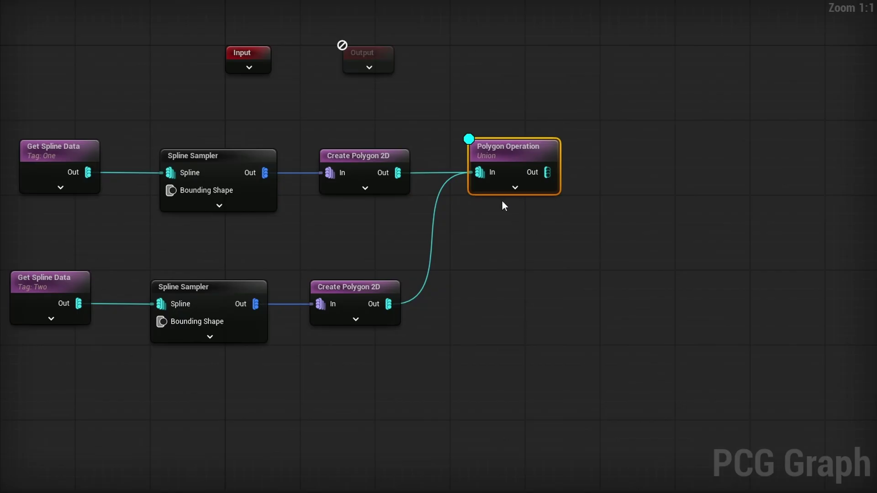
- Place the Union node between the two rows, turn off its debug display and connect its output to a new Transform Points node
scroll(548, 220, "down", 1)
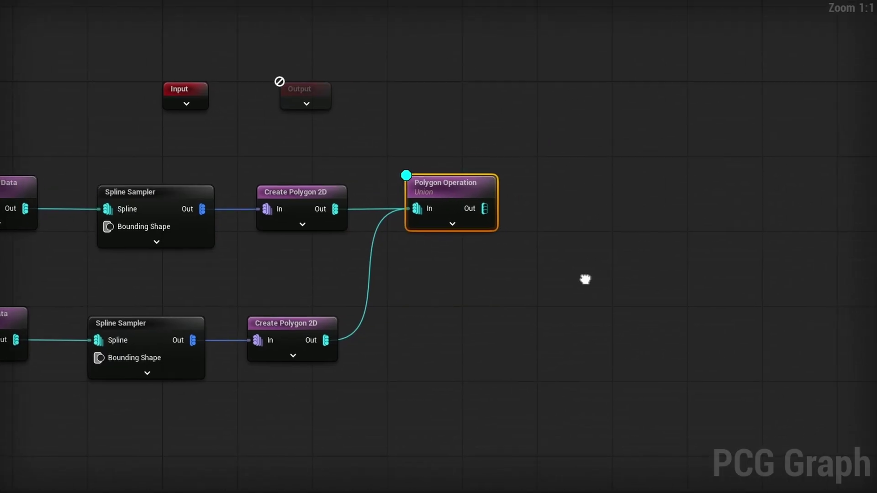
right_click_drag(492, 192, 576, 160)
left_click_drag(525, 122, 518, 170)
right_click_drag(627, 227, 525, 205)
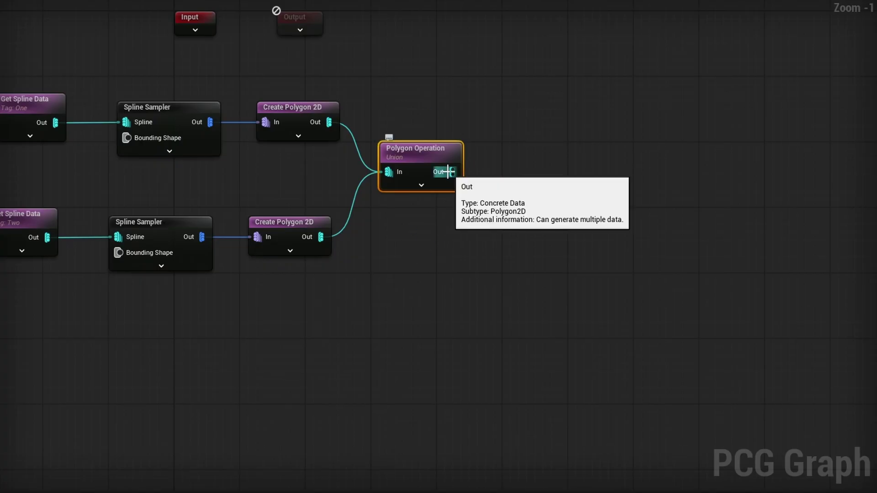
left_click_drag(458, 172, 527, 172)
type("transform")
key("Return")
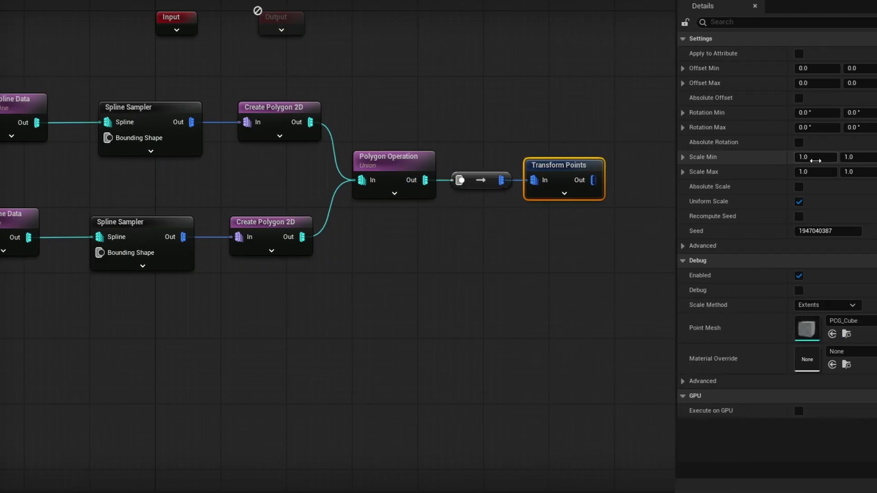
- Set Scale Min and Scale Max of the Transform Points node to 0.5 on all axes
left_click(740, 160)
type(".5")
key("Return")
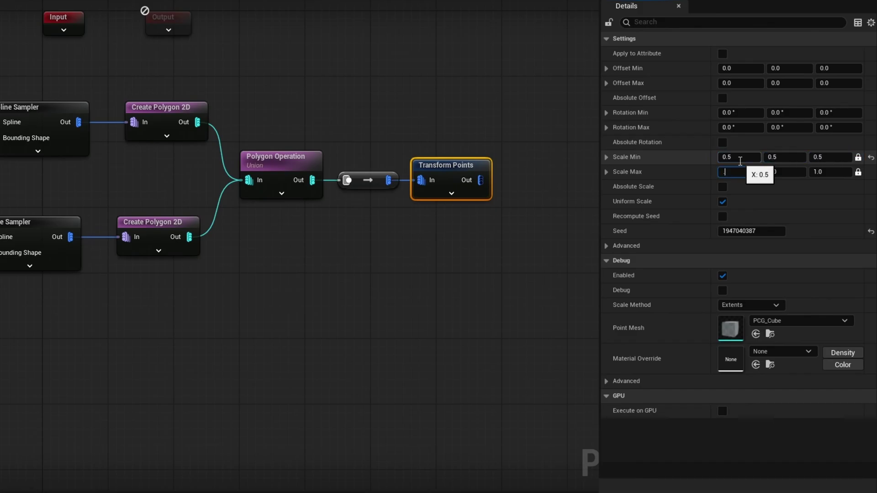
- Connect a new Static Mesh Spawner to the Transform Points output, add one mesh entry and expand its descriptor
left_click_drag(481, 180, 553, 177)
type("static")
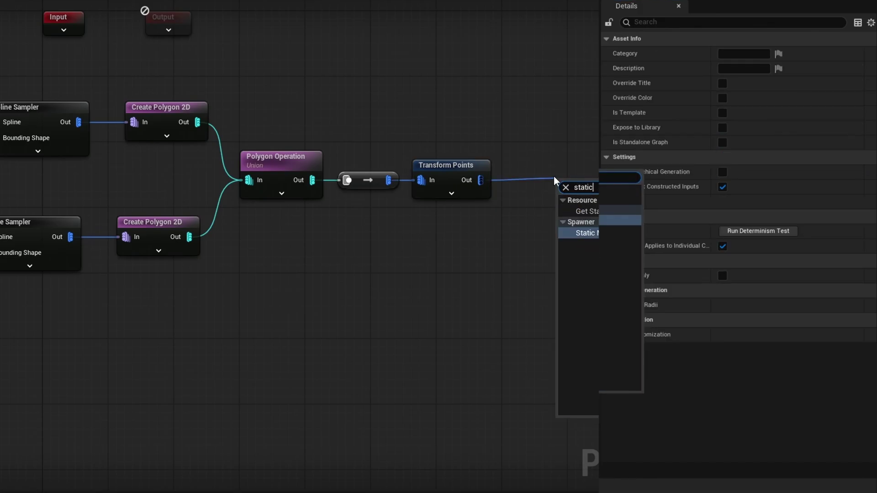
key("Return")
left_click(790, 201)
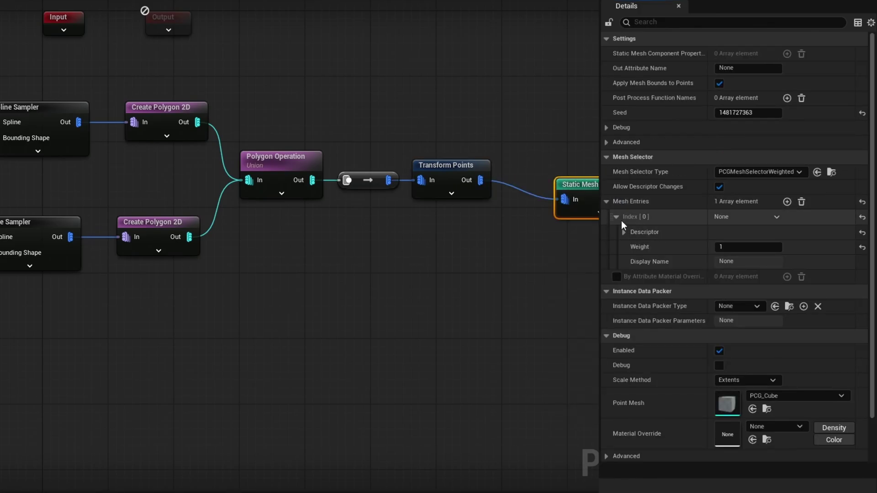
left_click(624, 232)
left_click_drag(597, 190, 552, 166)
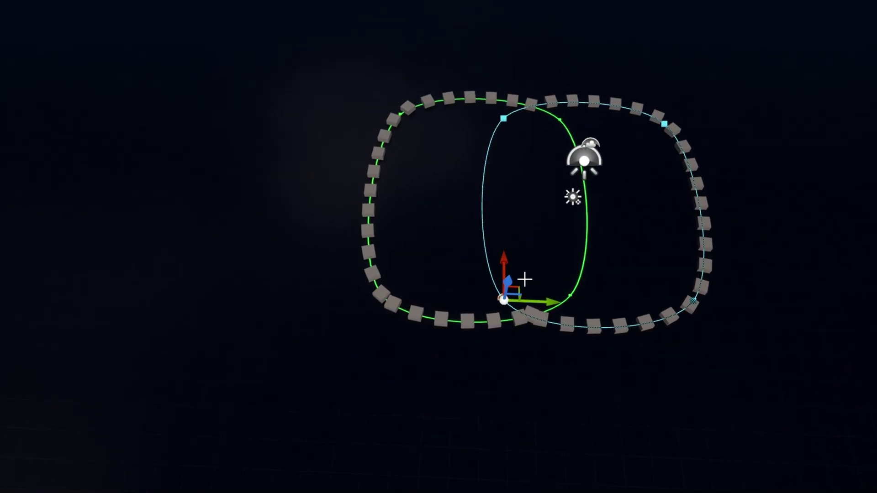
- Try a duplicate of the second spline overlapping the far corner of the first spline, and undo the copy
left_click_drag(521, 284, 268, 198)
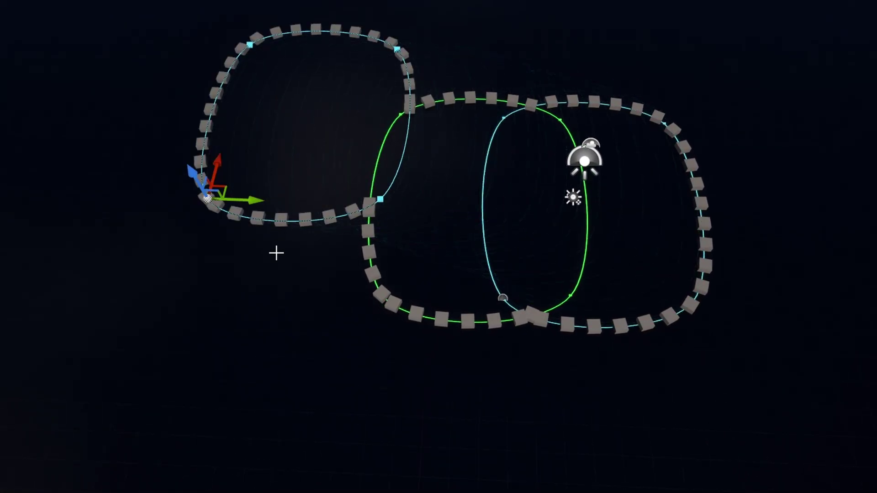
key("ctrl+z")
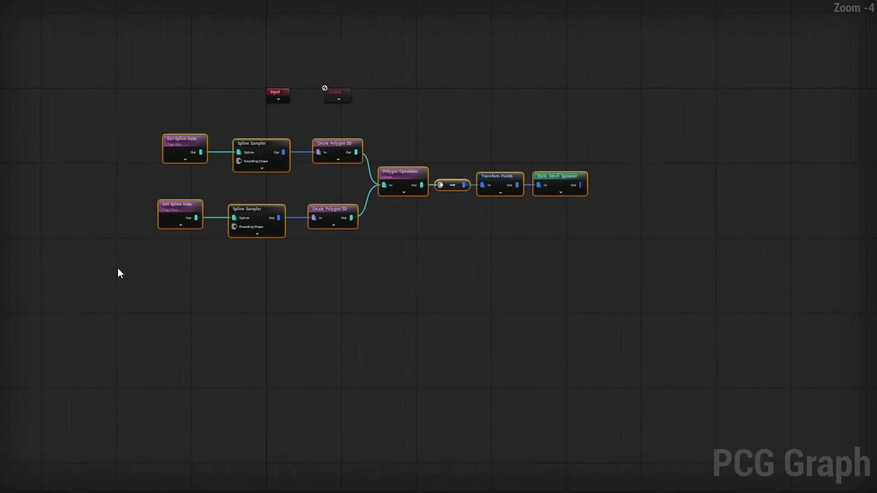
- Paste a copy of the whole node chain below the original and wrap the original chain in a comment named Union
key("ctrl+v")
left_click_drag(271, 270, 355, 217)
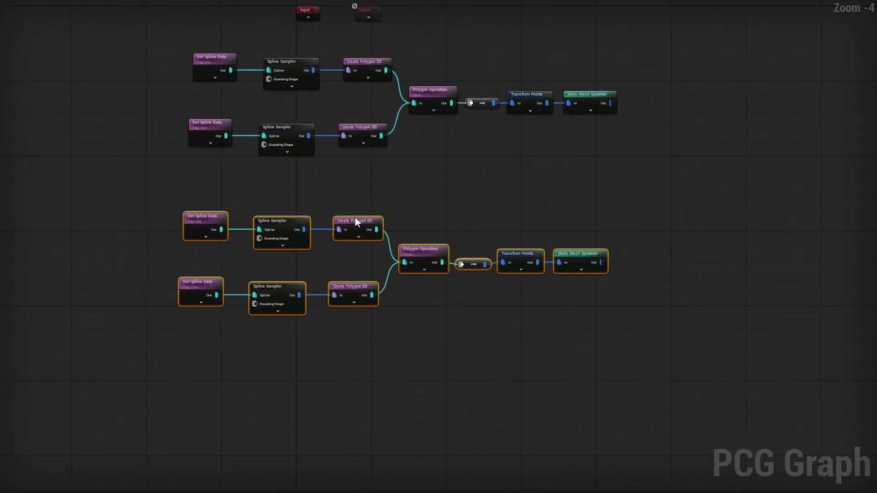
type("c")
type("Union")
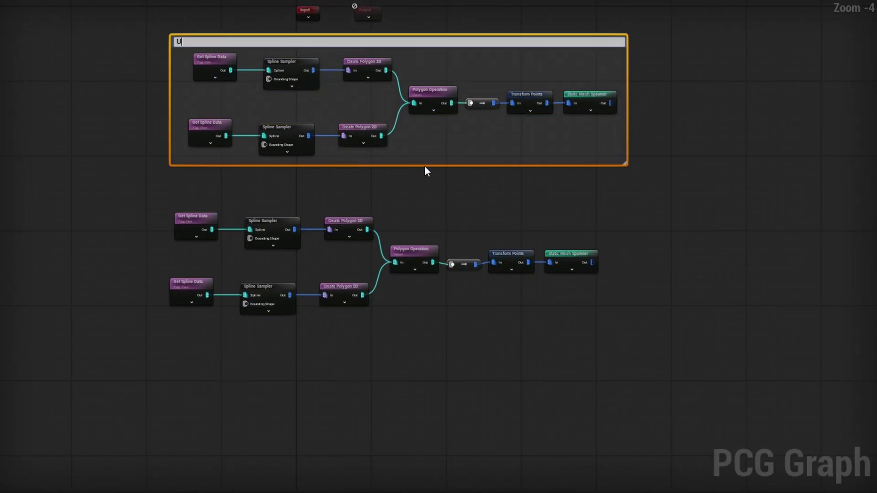
key("Return")
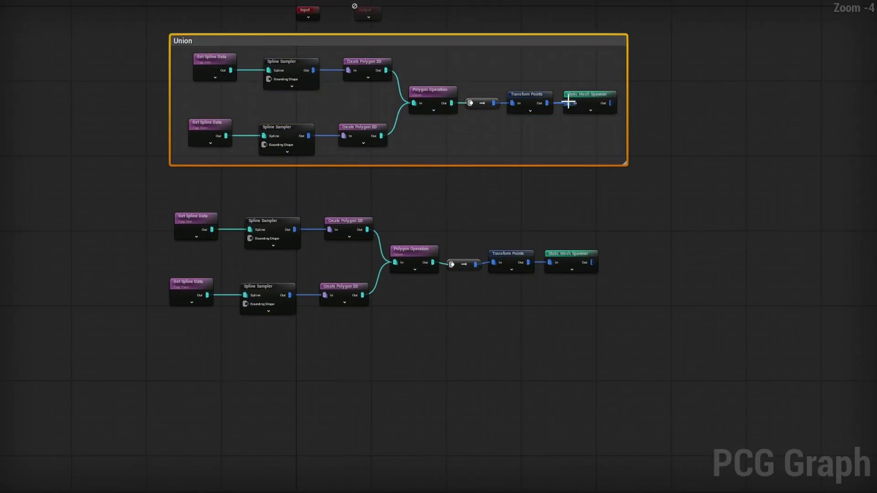
- Set the copied Polygon Operation node's operation to Difference
scroll(348, 112, "up", 4)
right_click_drag(348, 111, 470, 118)
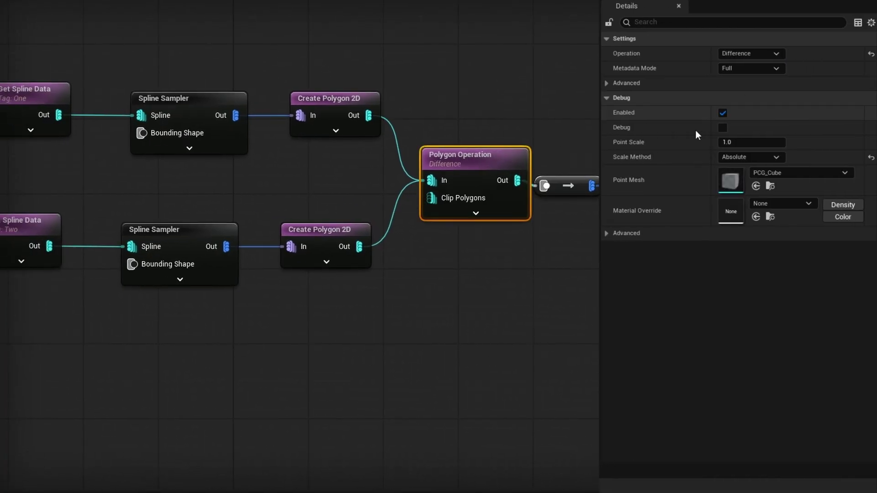
right_click_drag(564, 270, 512, 270)
left_click_drag(596, 156, 464, 248)
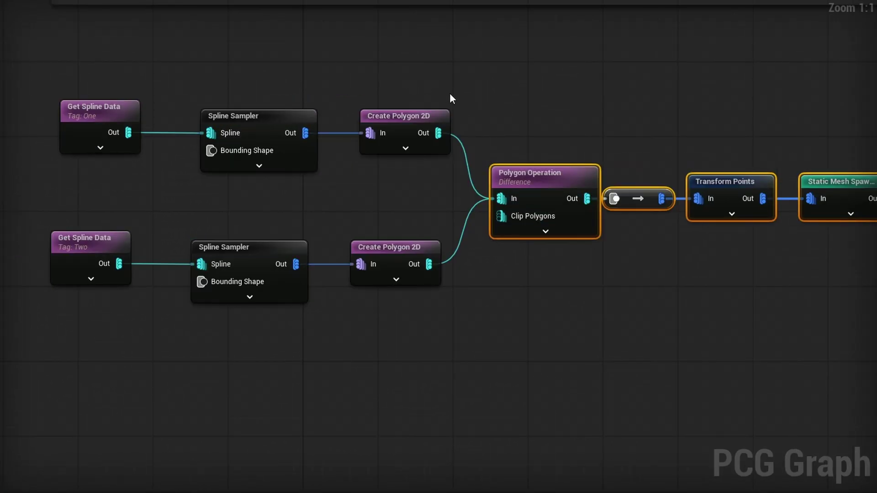
- Disconnect the Two-tagged row's Create Polygon 2D from the Difference node's In and connect it to Clip Polygons instead
left_click_drag(451, 91, 86, 177)
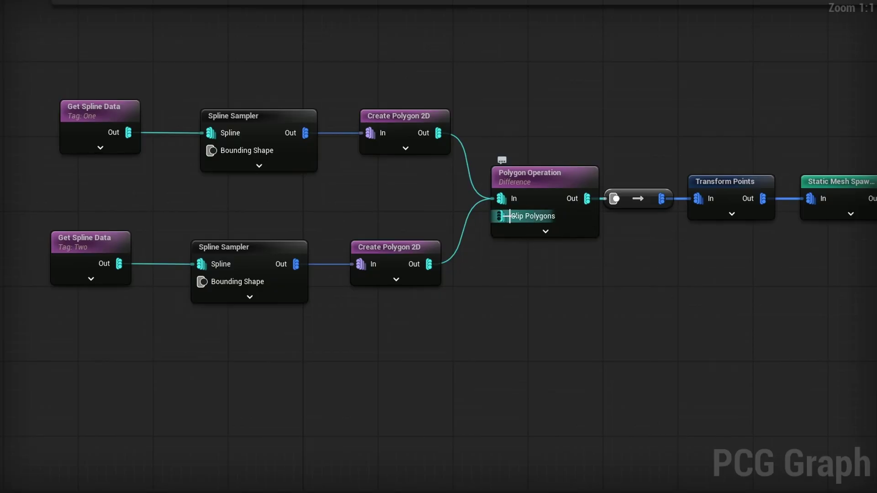
left_click(430, 268, "alt")
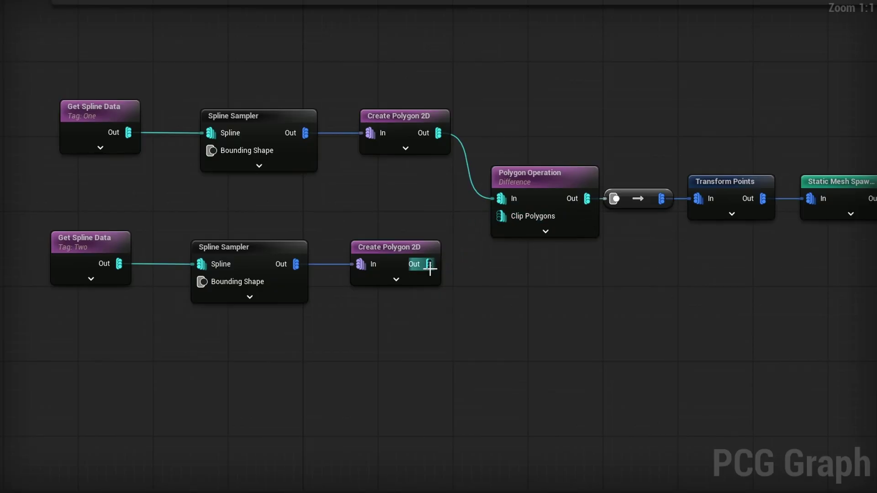
left_click_drag(53, 327, 112, 226)
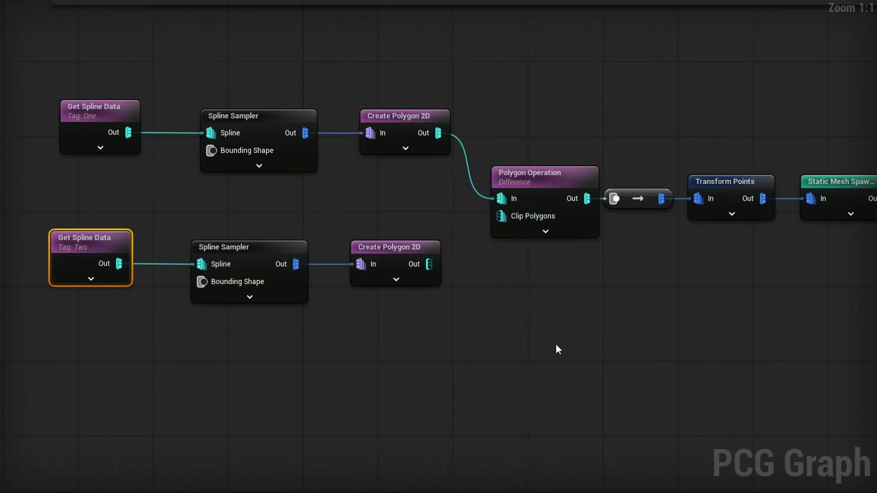
left_click_drag(429, 265, 501, 216)
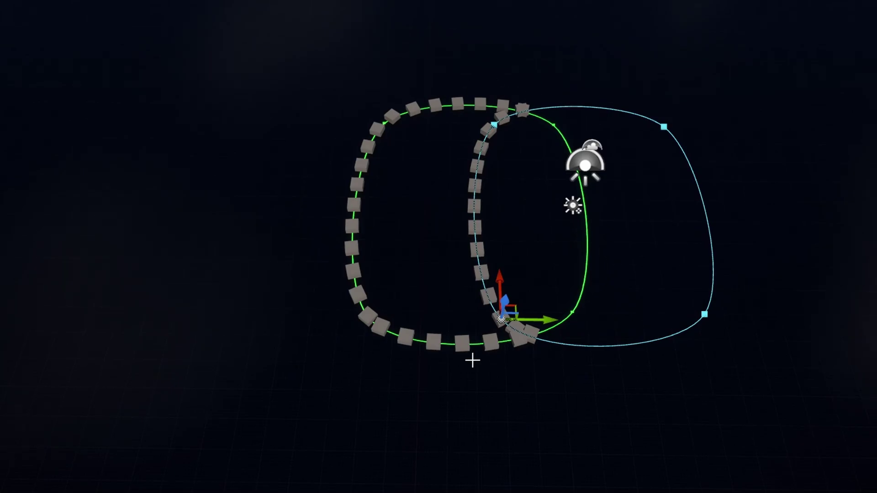
- Test the difference with duplicates of the second spline placed over other parts of the first spline
left_click(704, 314)
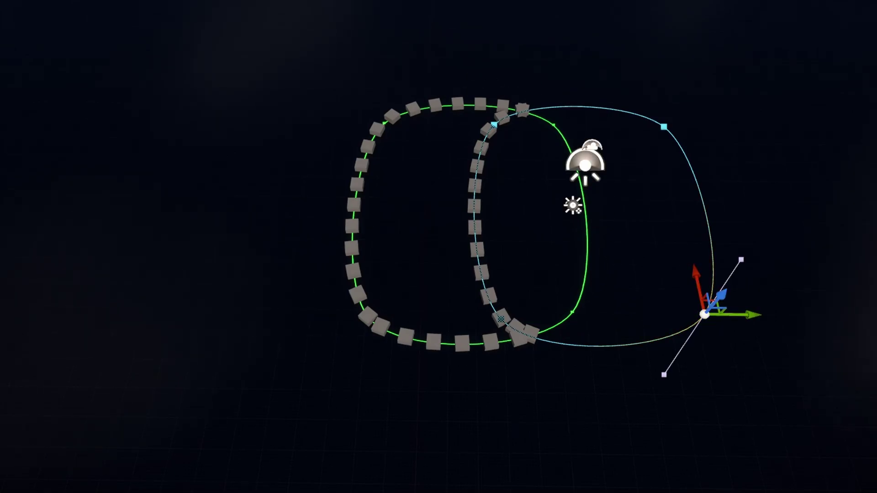
key("ctrl+z")
left_click_drag(511, 309, 341, 173, "alt")
left_click_drag(226, 202, 146, 488, "alt")
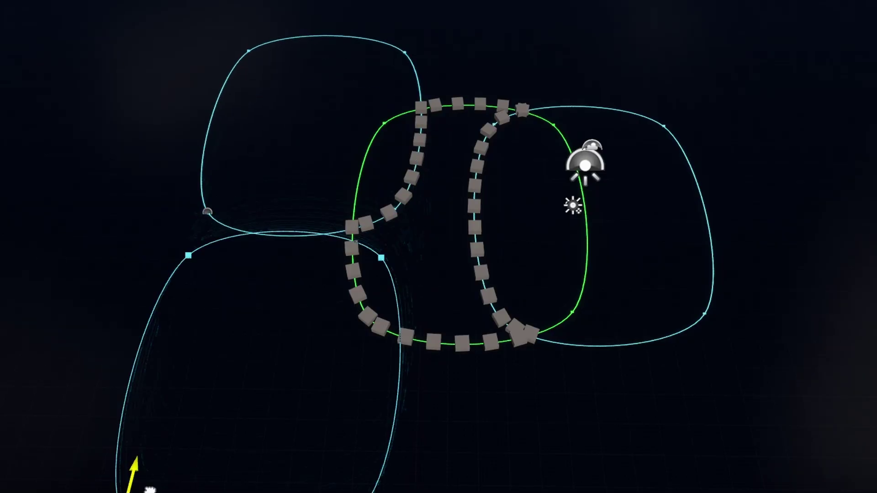
key("s")
mouse_move(406, 351)
right_mouse_down()
mouse_move(404, 327)
mouse_move(393, 350)
right_mouse_up()
left_click_drag(251, 391, 511, 284, "alt")
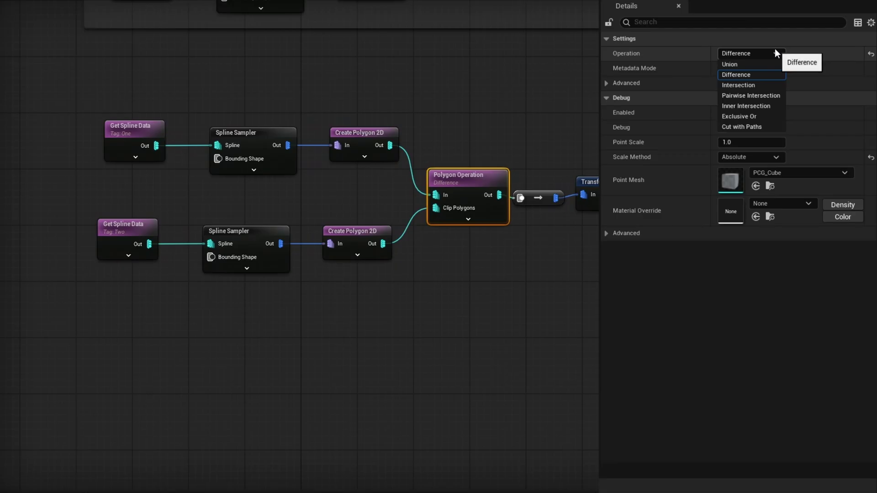
- Change the lower Polygon Operation node to Intersection and inspect the spawned outline in the level
left_click(750, 85)
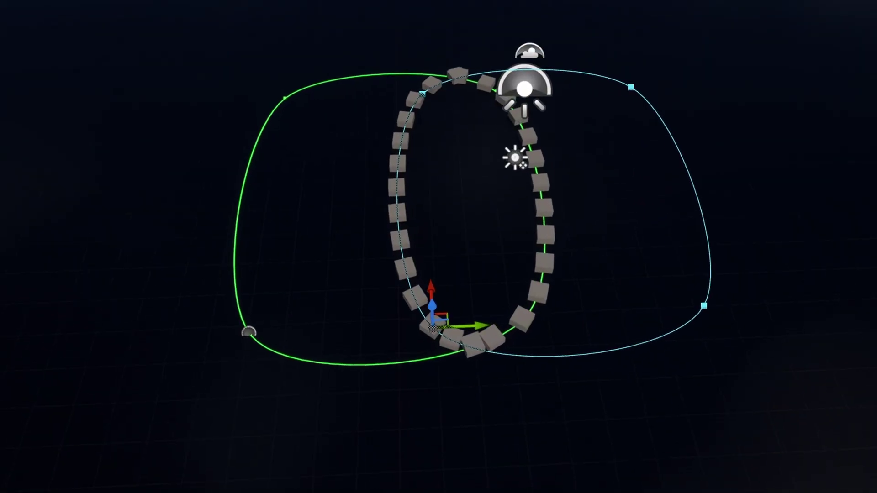
key("w")
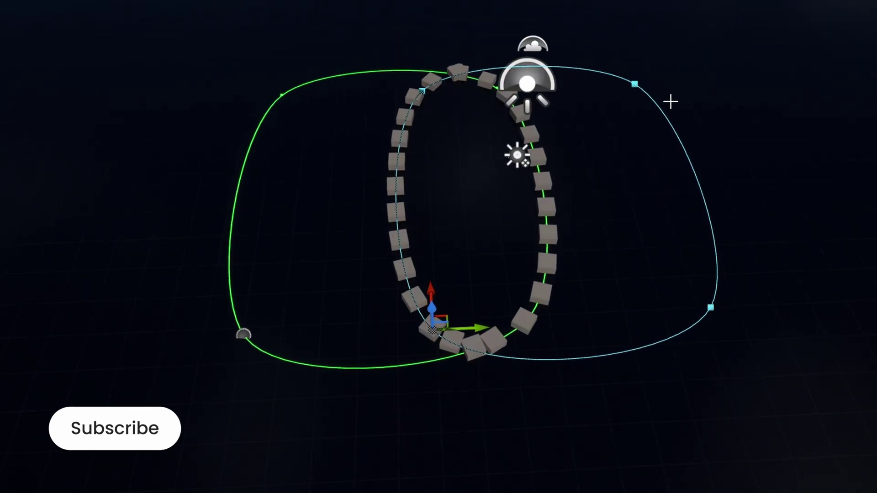
key("s")
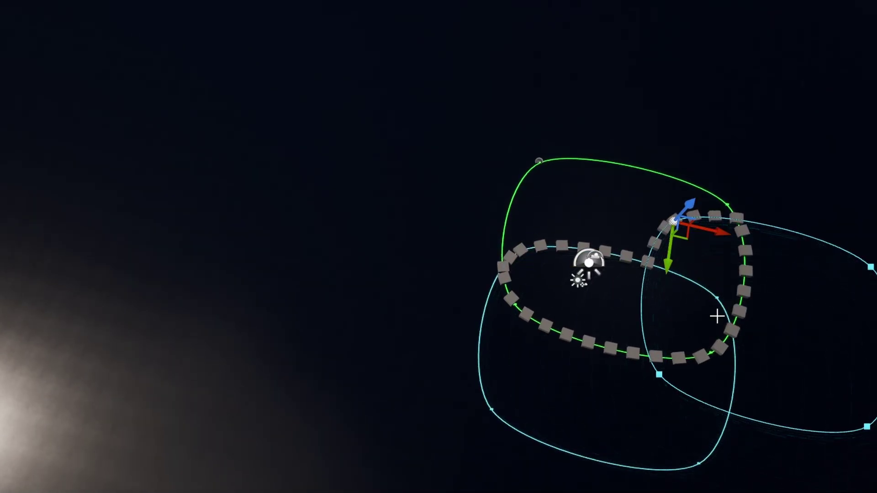
- Test the intersection with a duplicate of the first spline moved to different overlaps with the second splines
right_click_drag(717, 316, 749, 316)
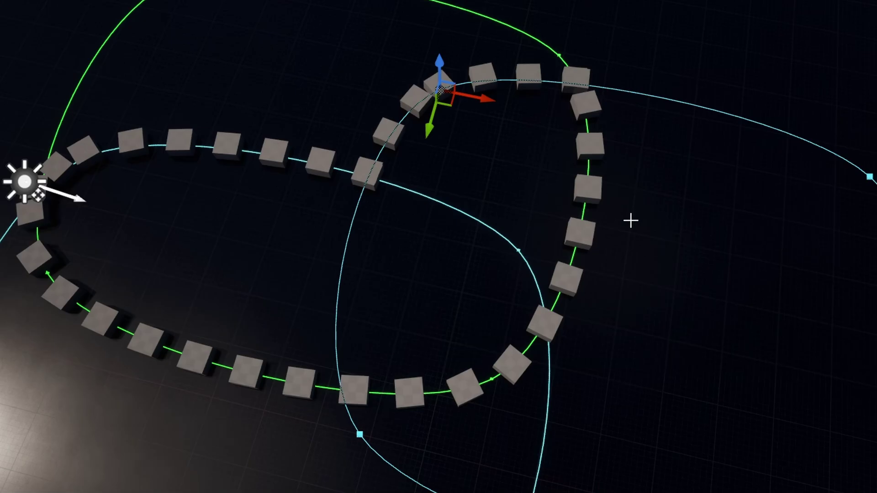
right_click_drag(631, 220, 403, 185)
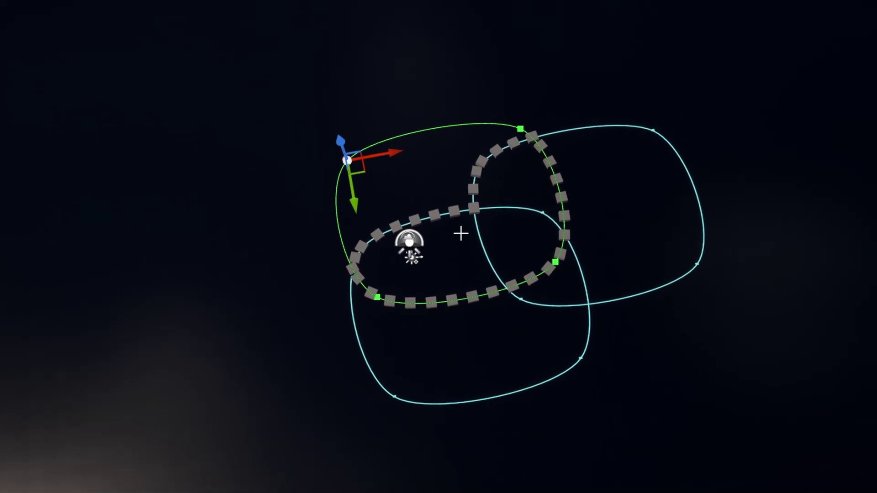
left_click_drag(365, 173, 619, 289, "alt")
left_click_drag(626, 244, 554, 235)
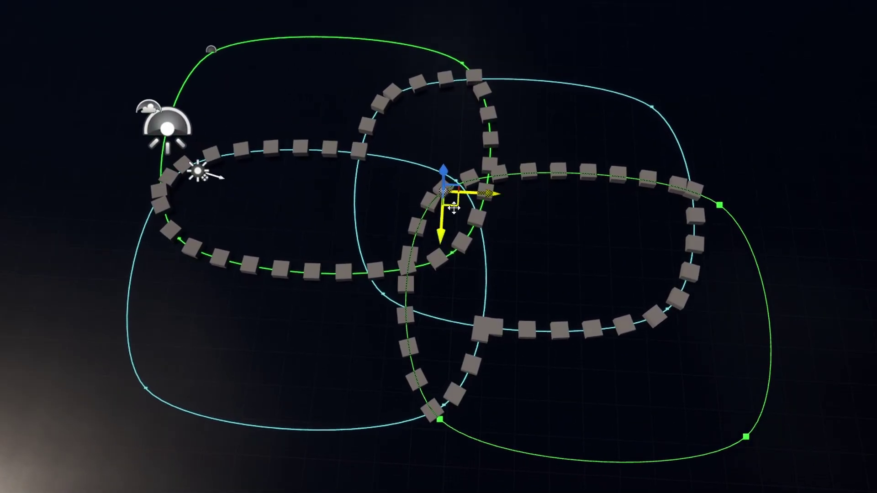
left_click_drag(425, 179, 426, 180)
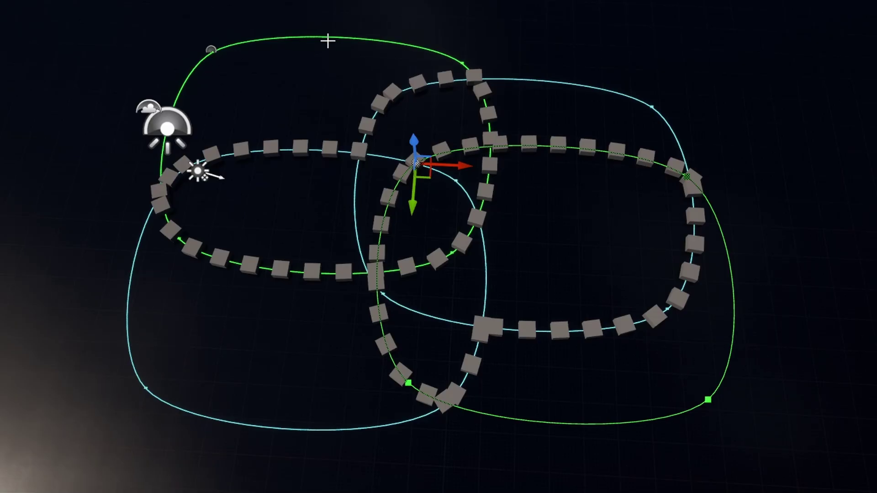
left_click_drag(427, 175, 298, 225)
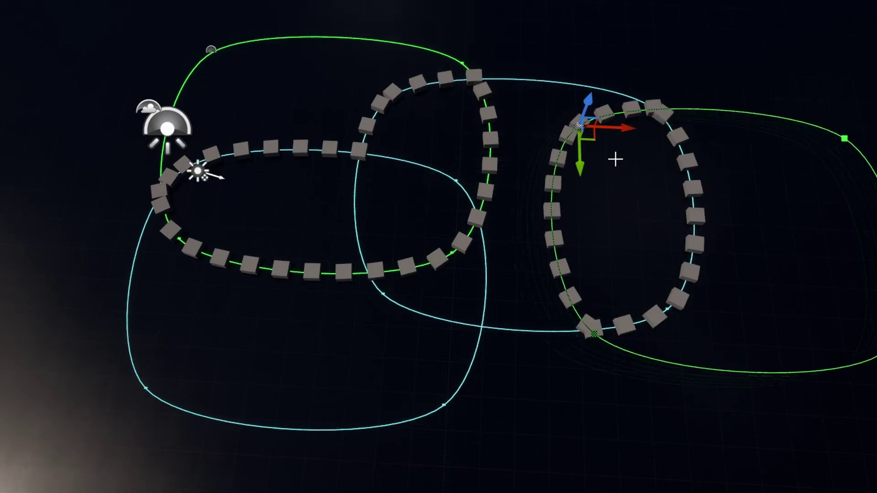
left_click_drag(595, 139, 582, 191)
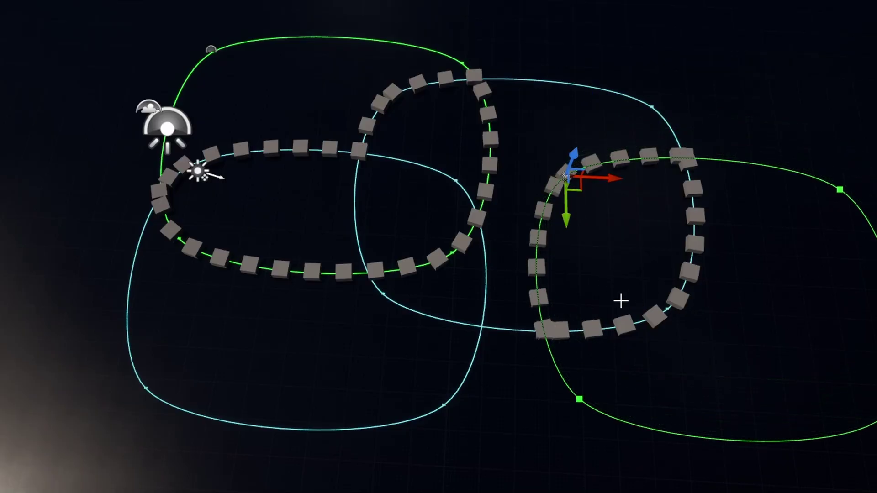
right_click_drag(621, 300, 712, 296)
right_click_drag(315, 219, 360, 224)
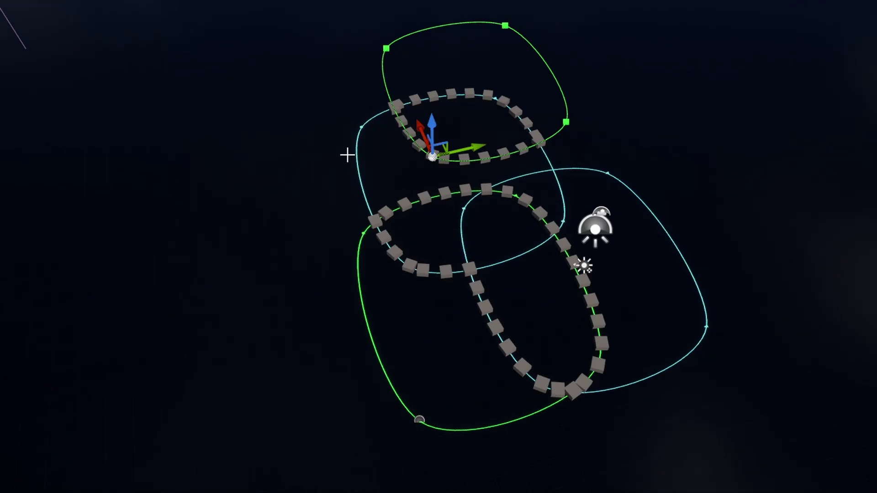
- Try a Distance Increment of 50 on the Two-tagged row's Spline Sampler, inspect the outline in the level, and restore the previous increment
left_click_drag(203, 348, 254, 196)
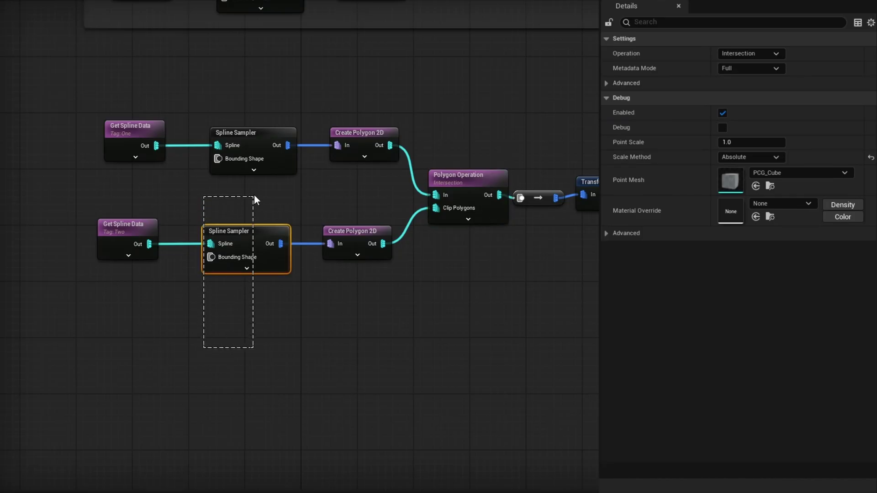
scroll(150, 239, "up", 2)
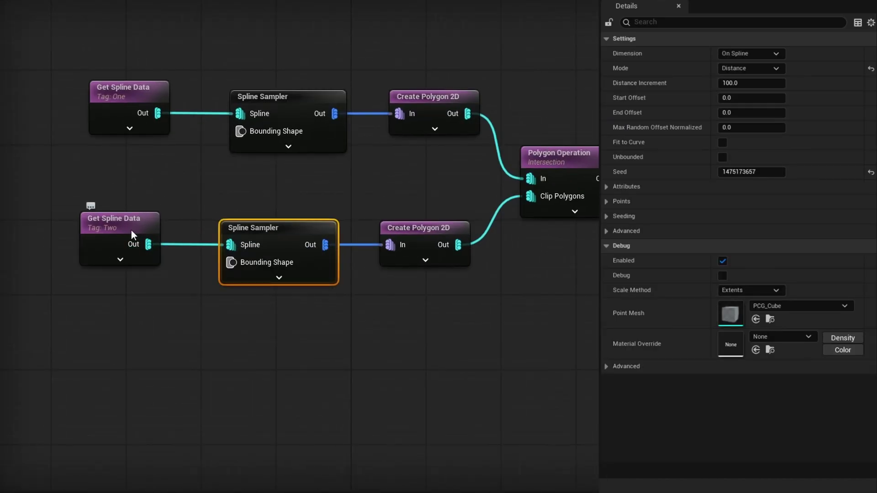
left_click(738, 84)
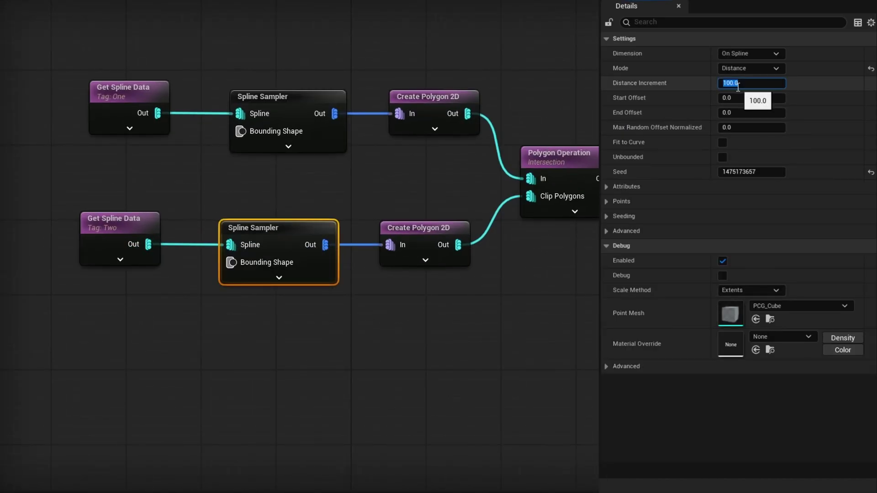
key("Return")
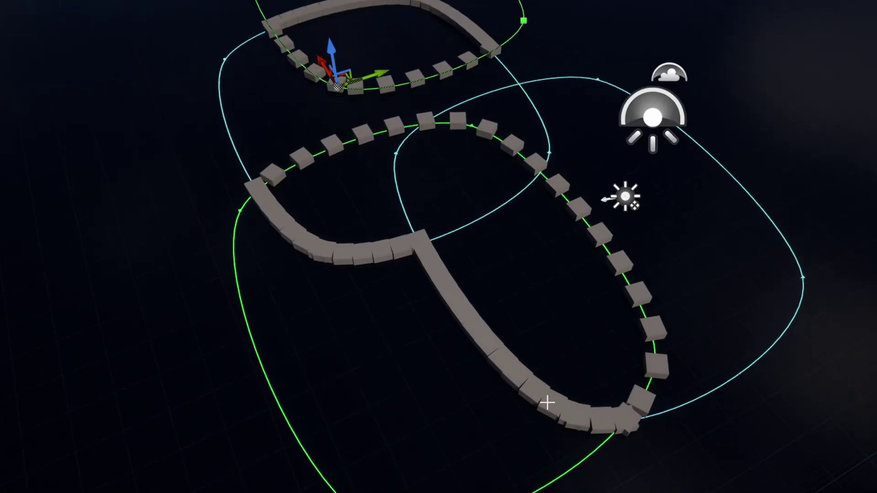
scroll(634, 355, "down", 2)
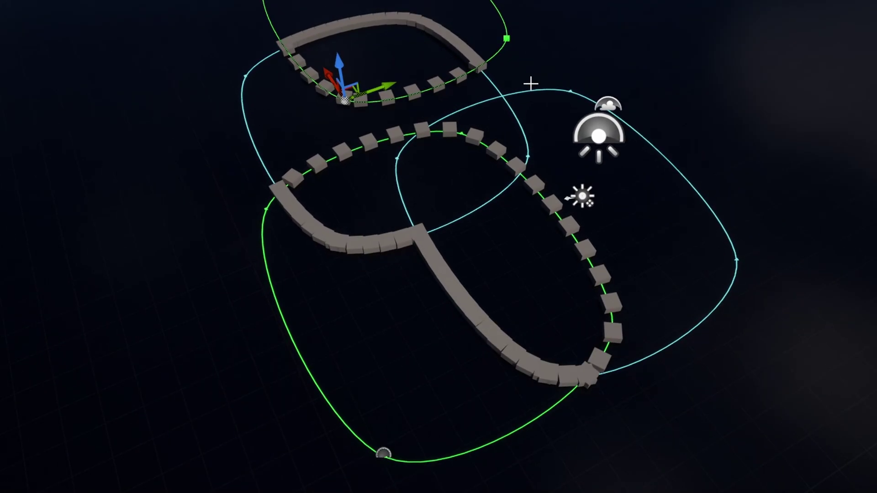
right_click_drag(428, 224, 512, 219)
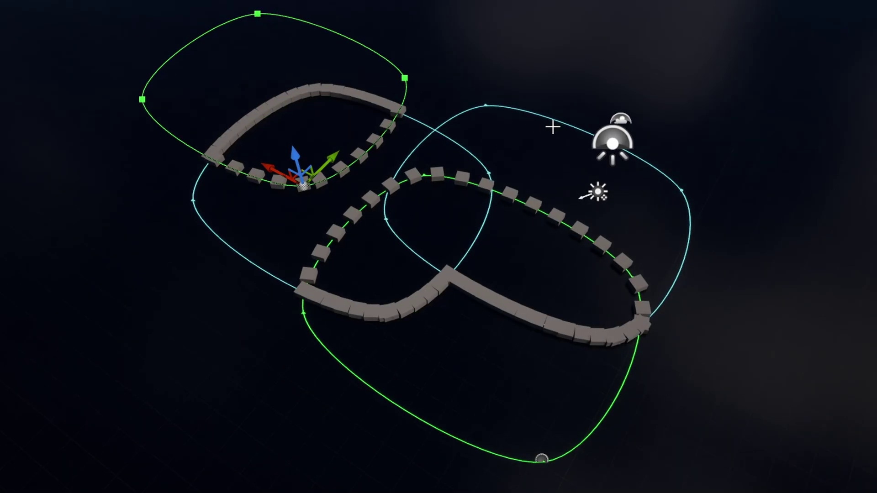
left_click_drag(283, 352, 259, 220)
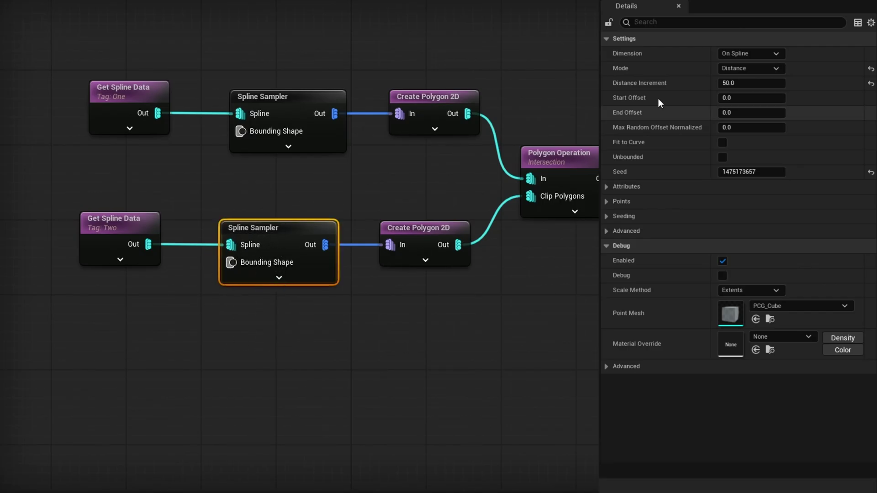
left_click(750, 85)
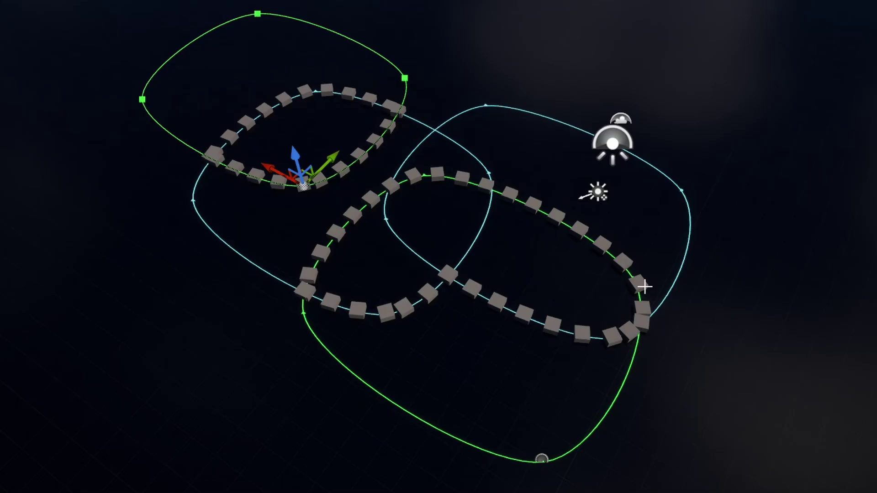
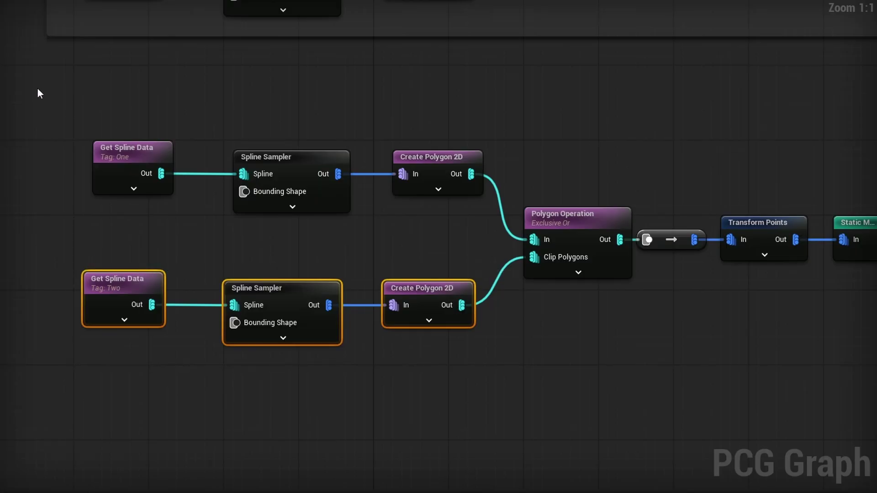
- Change the lower Polygon Operation node's operation to Cut with Paths
left_click_drag(37, 88, 487, 235)
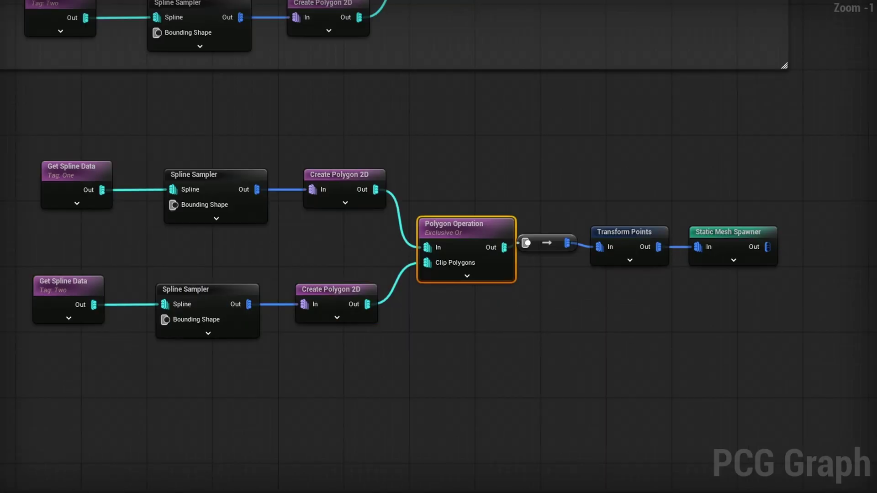
left_click(776, 54)
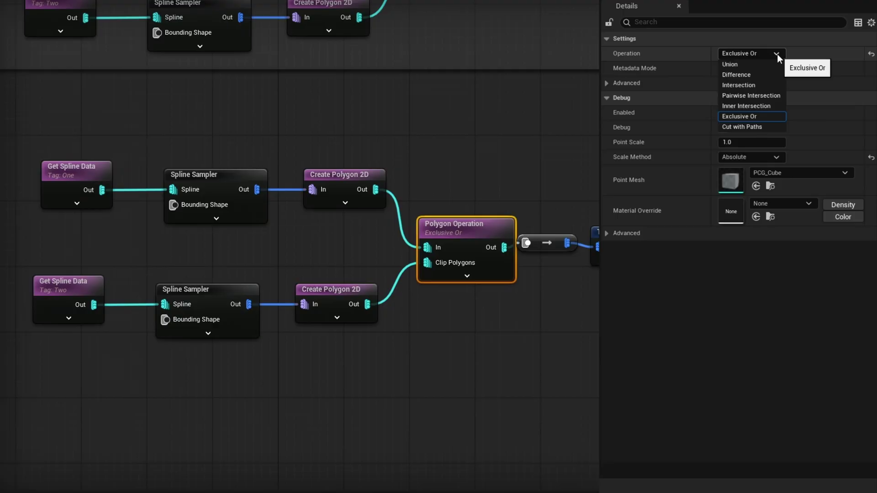
left_click(765, 125)
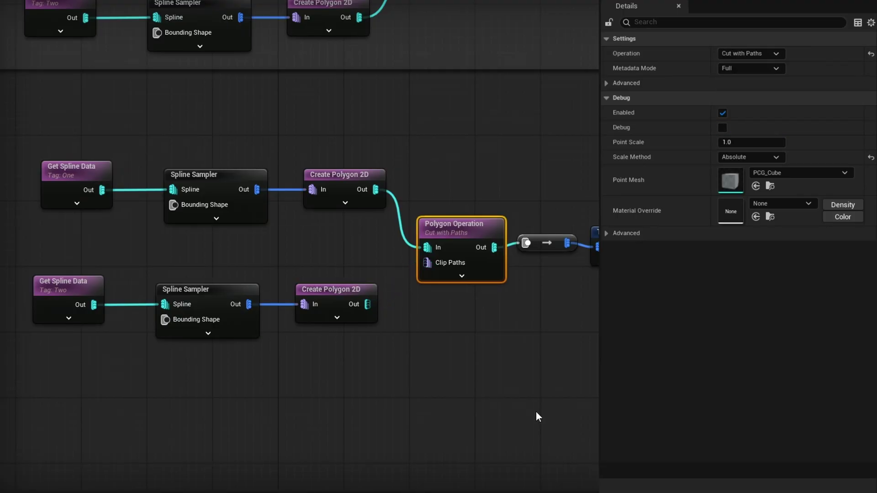
- Delete the Two-tagged row's Create Polygon 2D node and connect its Spline Sampler output directly to Clip Paths
right_click_drag(420, 360, 451, 317)
scroll(451, 318, "up", 1)
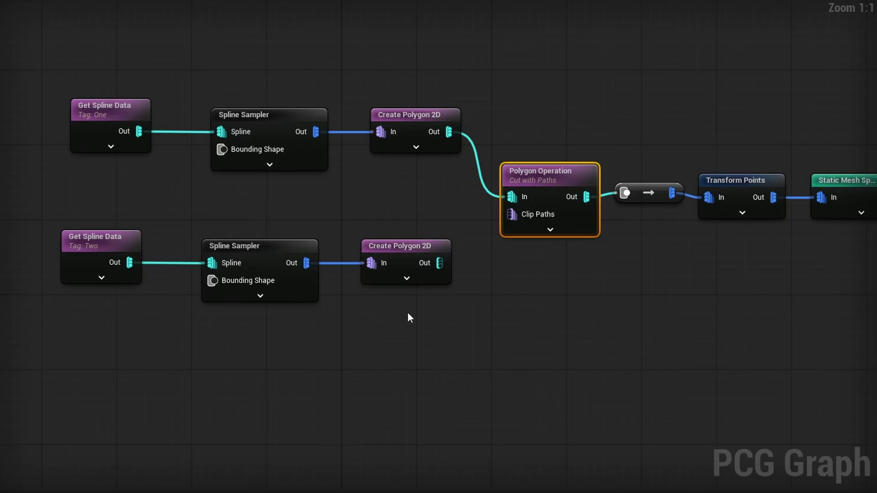
left_click_drag(425, 388, 368, 270)
key("Delete")
left_click_drag(307, 263, 519, 219)
- Move the Two-tagged Get Spline Data and Spline Sampler nodes closer to the Cut with Paths node
left_click_drag(437, 430, 101, 265)
left_click_drag(257, 243, 369, 223)
left_click_drag(49, 65, 480, 182)
left_click_drag(128, 372, 446, 207)
left_click(536, 342)
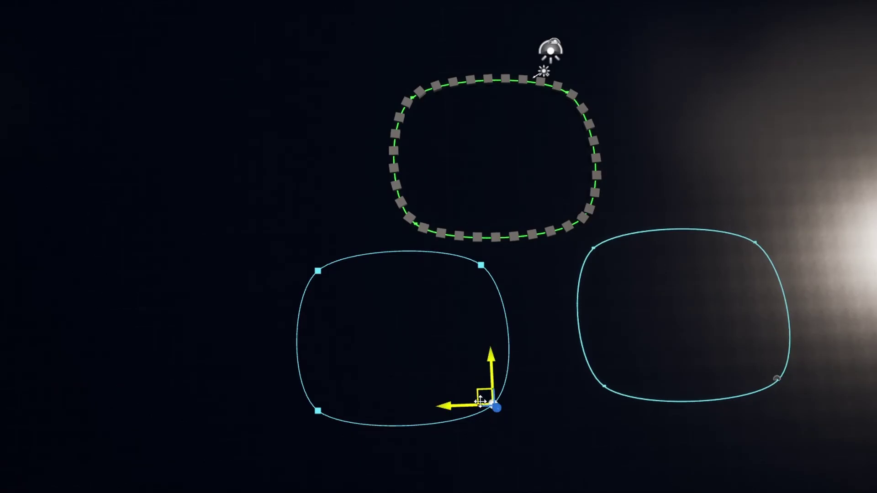
- Move both second splines in the level so that they overlap the first spline and cut it
left_click_drag(480, 421, 665, 98)
left_click(777, 379)
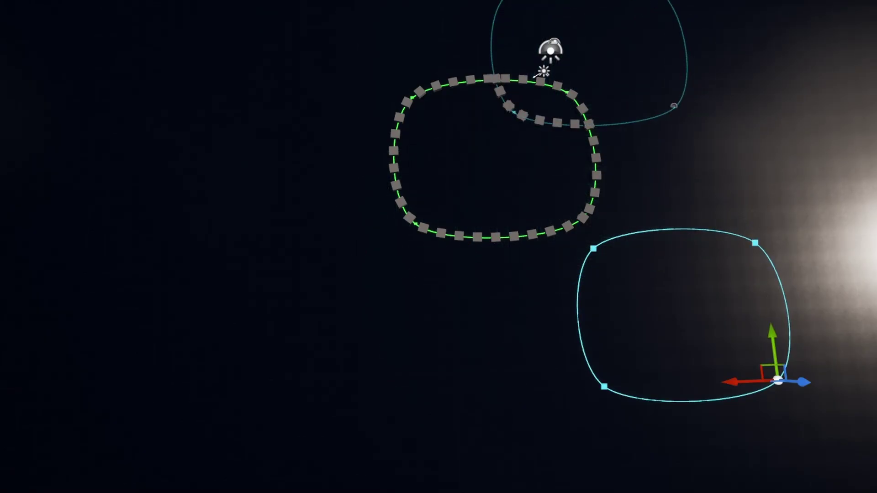
left_click_drag(776, 380, 653, 244)
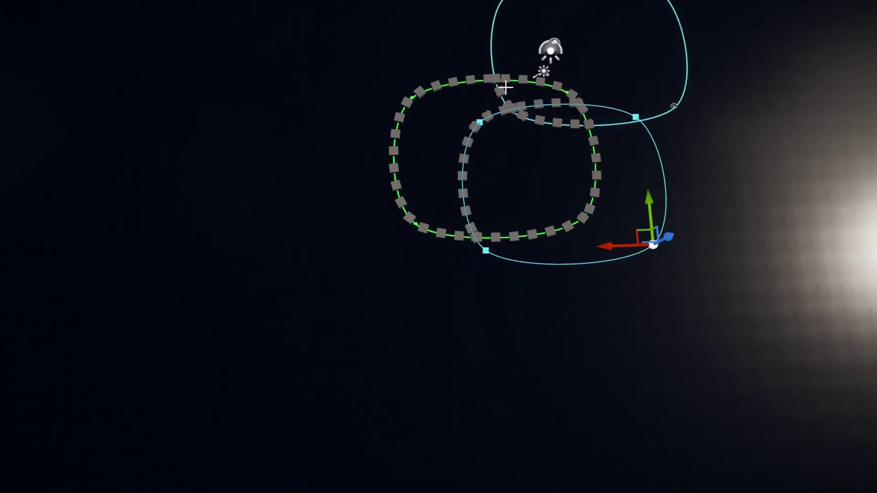
key("w")
mouse_move(495, 127)
right_mouse_down()
mouse_move(495, 111)
mouse_move(495, 128)
right_mouse_up()
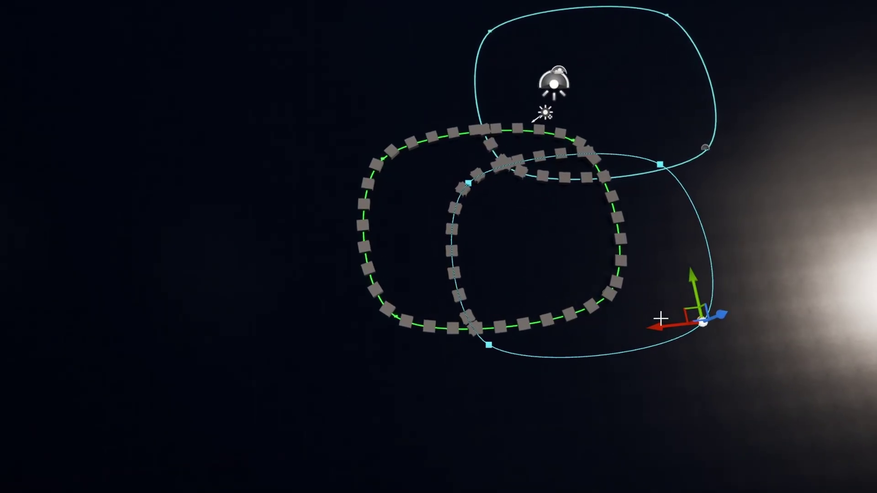
- Arrange three copies of the second spline so they cut the first spline from different sides, and inspect the spawned cut lines
left_click_drag(693, 313, 412, 208)
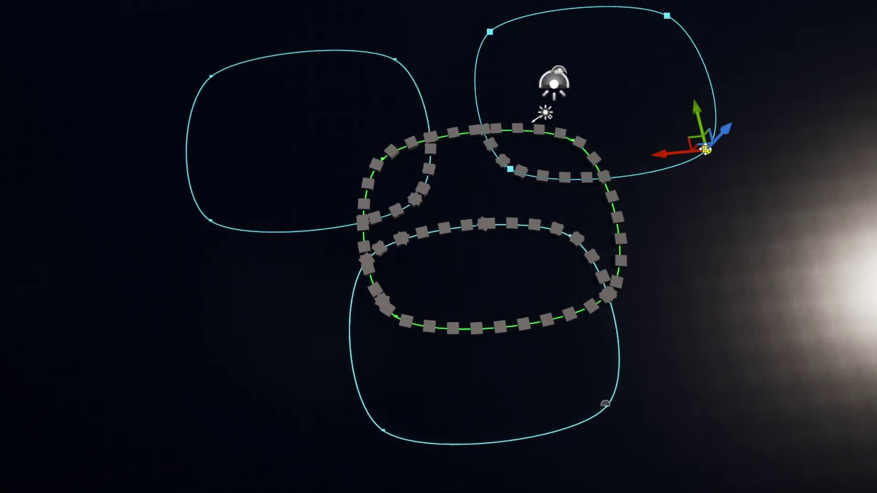
left_click_drag(689, 139, 706, 155)
right_click_drag(707, 156, 707, 153)
key("w")
right_click_drag(708, 221, 709, 219)
key("w")
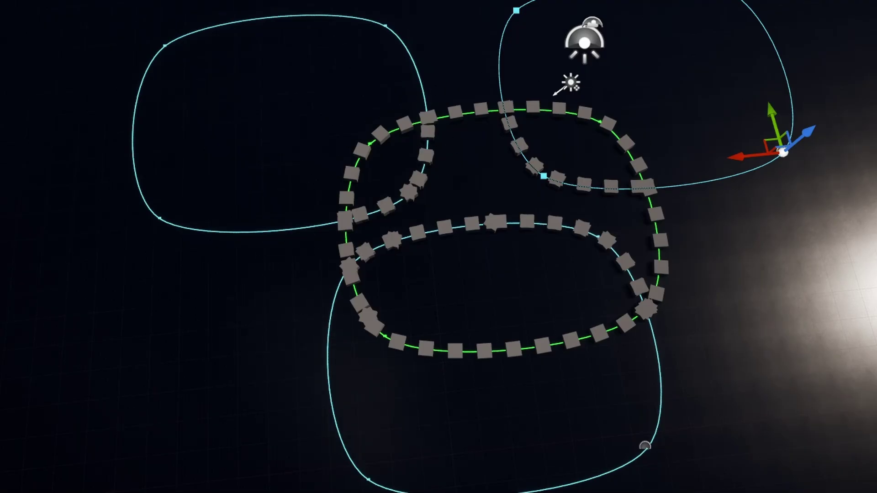
- Duplicate the first spline and move the copy over the cutting splines to test the cut on several polygons
left_click(483, 350)
left_click(470, 352)
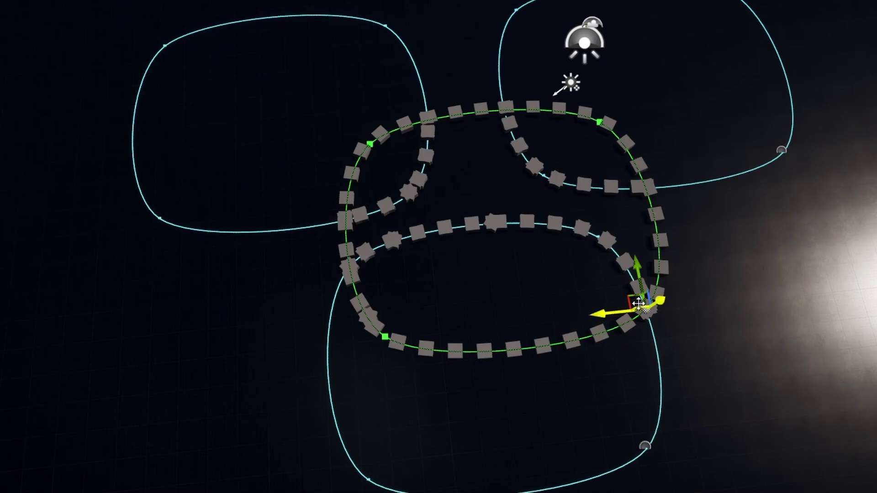
left_click_drag(642, 303, 857, 271, "alt")
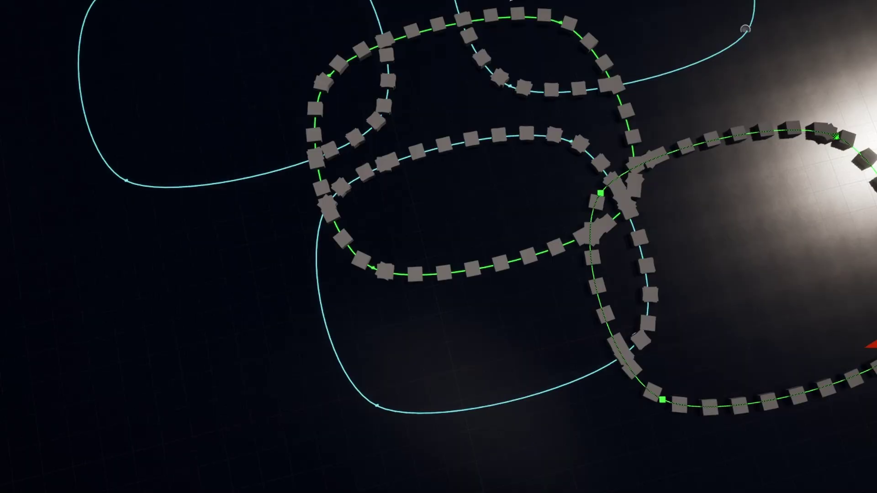
right_click_drag(767, 320, 726, 320)
left_click_drag(806, 359, 529, 310)
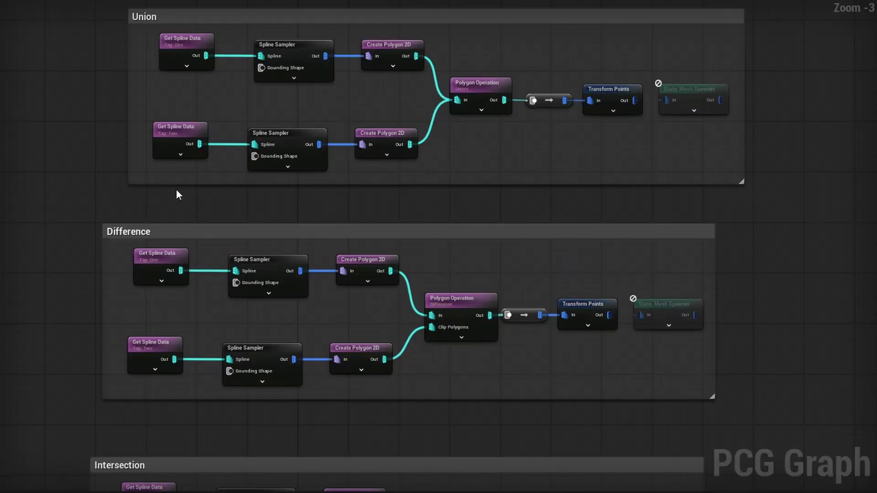
- Review the commented groups from Union to Cut With Paths, comparing how each row feeds its Polygon Operation node
right_click_drag(294, 435, 288, 231)
right_click_drag(437, 296, 466, 79)
scroll(459, 281, "up", 3)
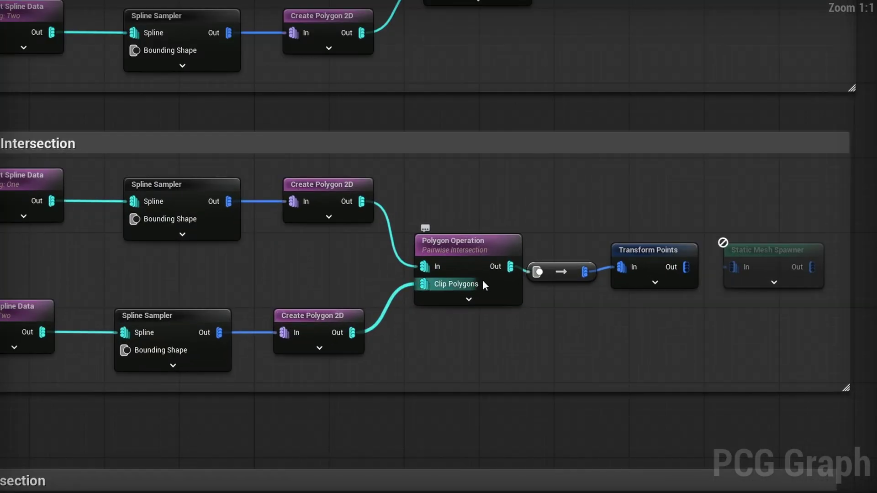
scroll(483, 280, "down", 3)
right_click_drag(470, 320, 495, 91)
right_click_drag(520, 334, 544, 104)
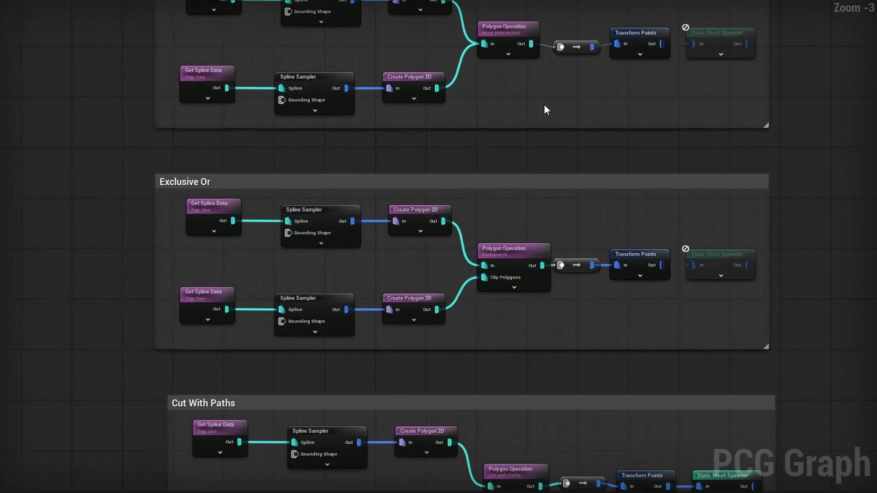
right_click_drag(551, 331, 554, 94)
scroll(420, 251, "up", 1)
scroll(420, 250, "up", 2)
left_click(407, 275)
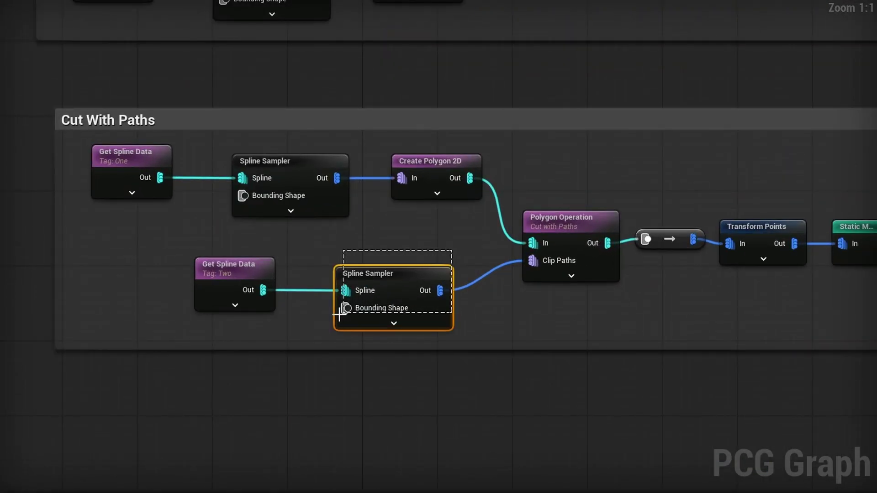
right_click_drag(604, 148, 574, 290)
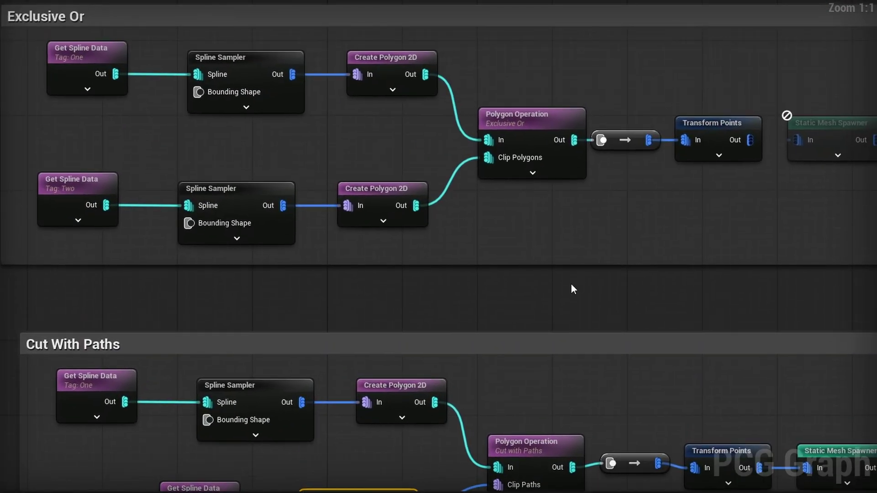
left_click_drag(552, 311, 526, 393)
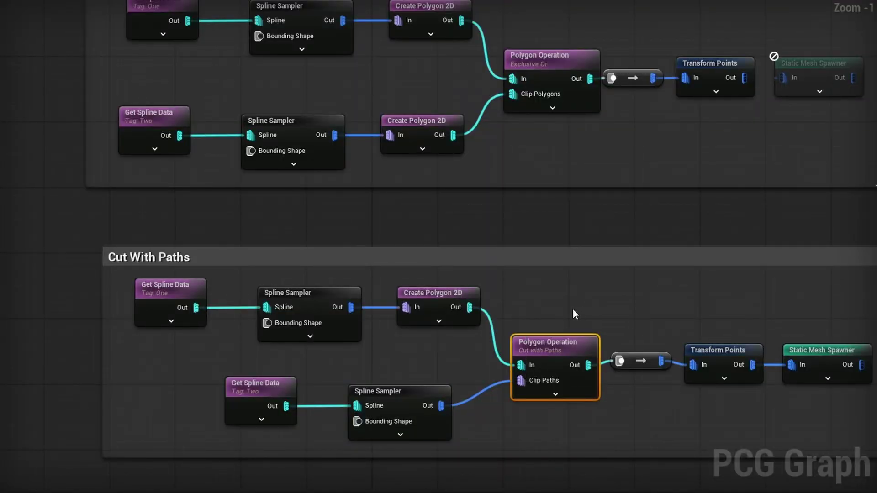
right_click_drag(572, 309, 570, 100)
left_click(545, 329)
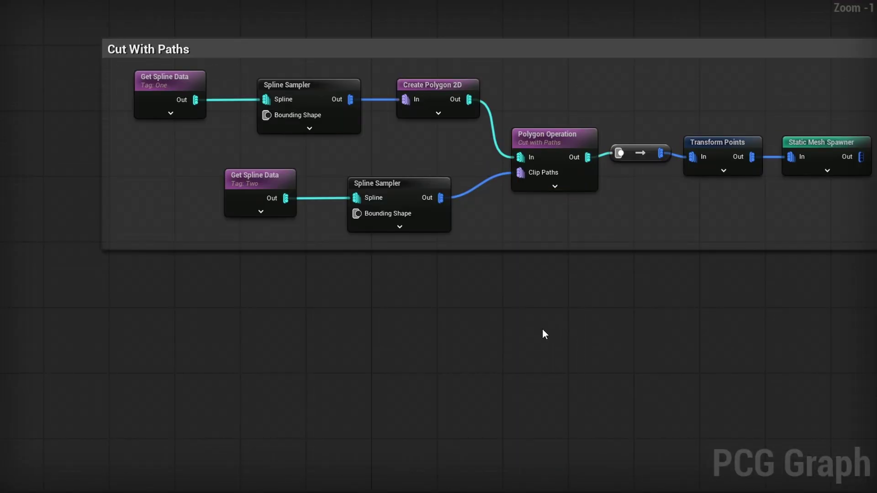
- Add an Offset Polygon node in the empty graph space below the Cut With Paths group
right_click_drag(497, 338, 407, 312)
right_click(345, 309)
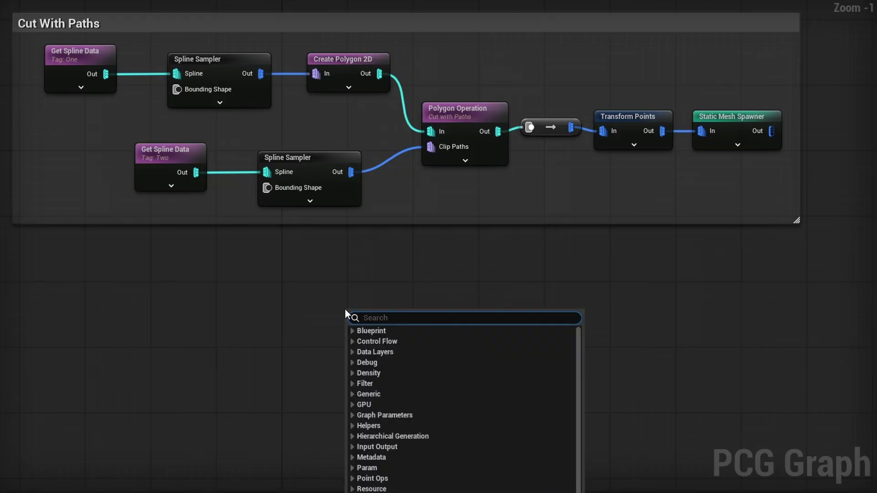
type("polygon")
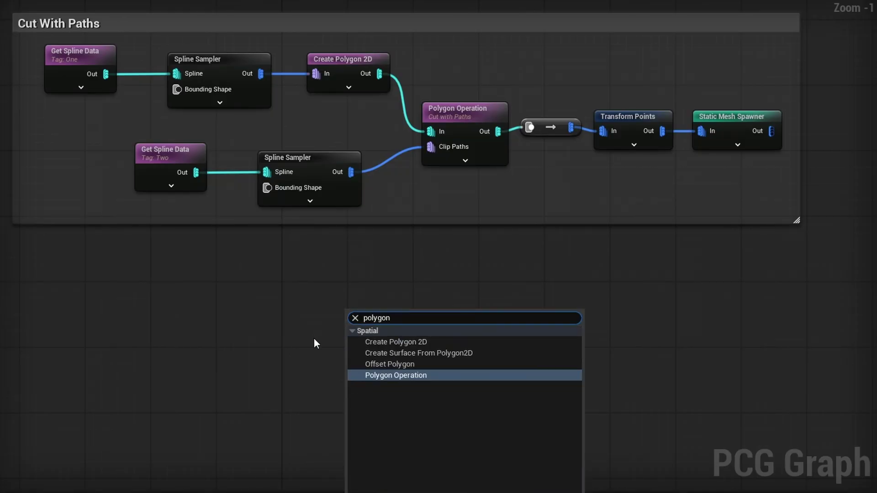
left_click(402, 364)
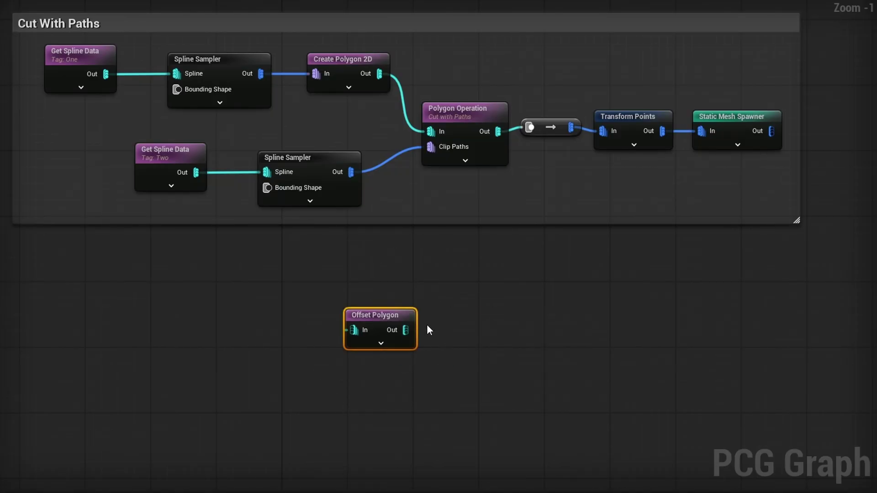
scroll(522, 288, "up", 1)
right_click_drag(560, 303, 488, 339)
right_click_drag(447, 289, 580, 310)
scroll(591, 293, "down", 1)
scroll(592, 295, "down", 2)
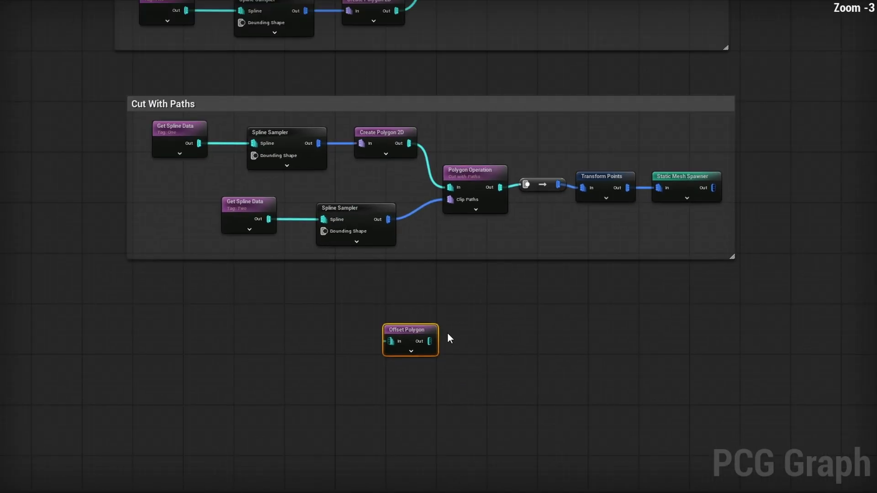
- Duplicate the Cut With Paths group below itself, title the copy Offset Polygon, and place the Offset Polygon node inside it
left_click_drag(404, 334, 60, 196)
left_click_drag(761, 59, 100, 346)
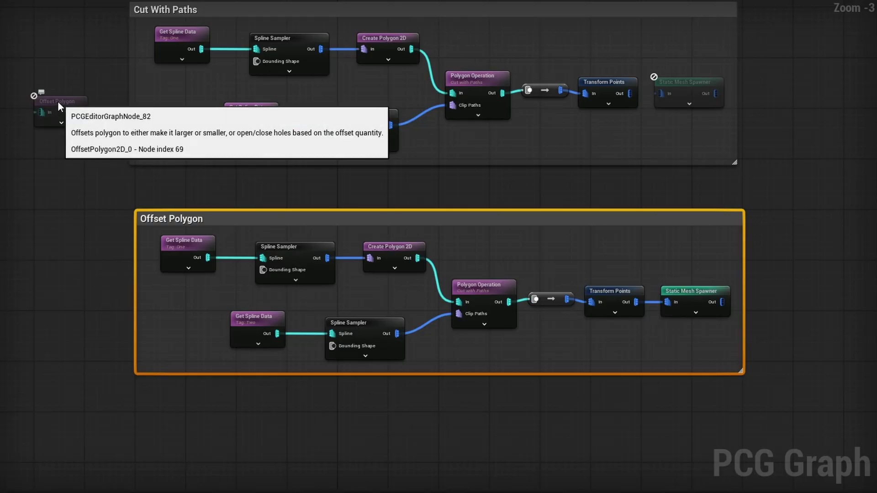
left_click_drag(69, 116, 574, 331)
scroll(575, 331, "up", 3)
right_click_drag(512, 286, 472, 274)
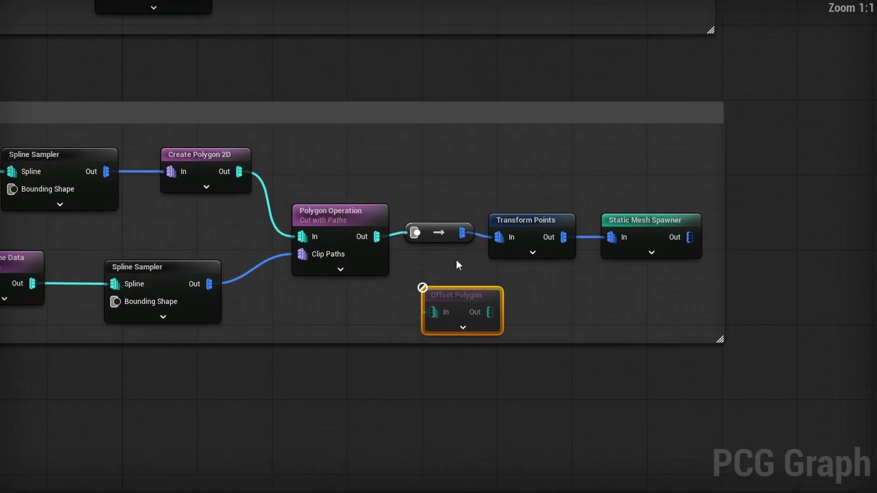
- Wire the Offset Polygon node between Polygon Operation and the conversion node, and widen the comment box around the shifted row
left_click(376, 237, "alt")
left_click_drag(374, 237, 435, 316)
left_click_drag(490, 312, 421, 232)
left_click_drag(622, 247, 351, 176)
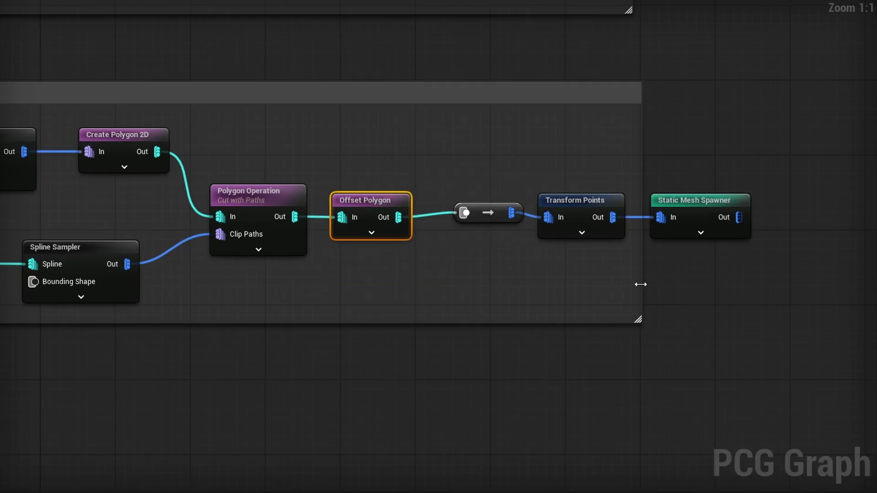
left_click_drag(640, 284, 817, 288)
- Check which Operation options the Offset Polygon node offers
scroll(495, 336, "down", 1)
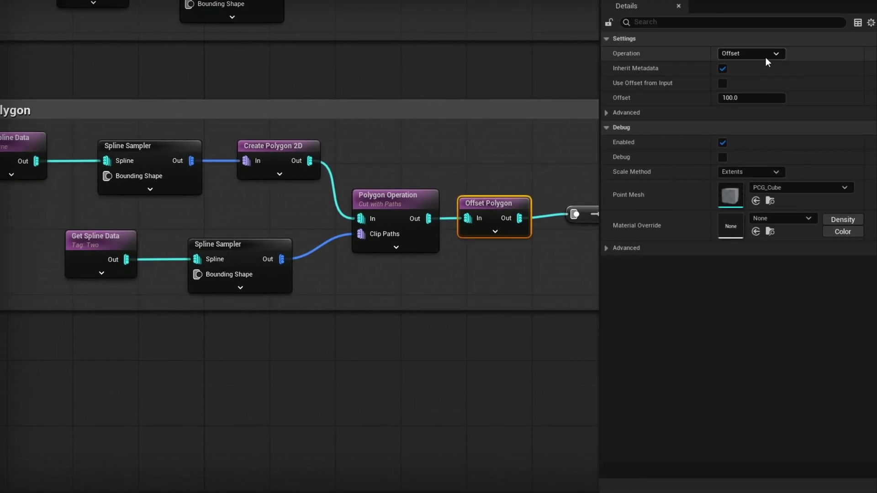
left_click(763, 57)
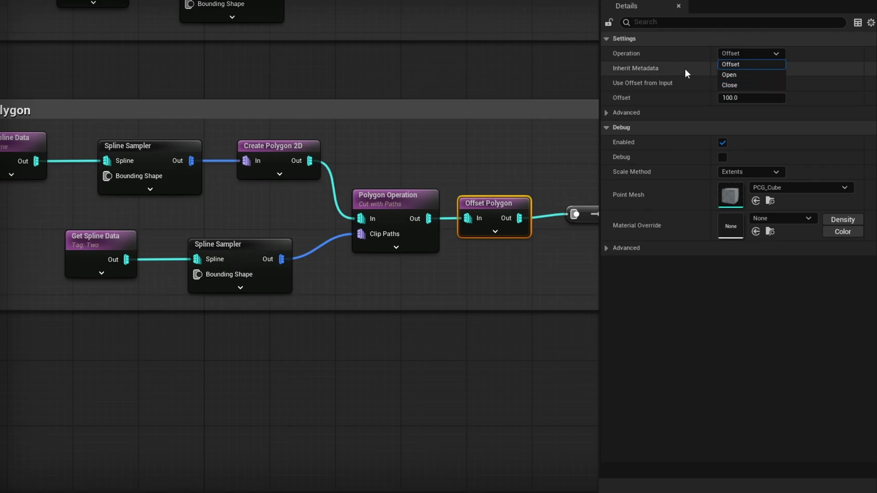
left_click(646, 68)
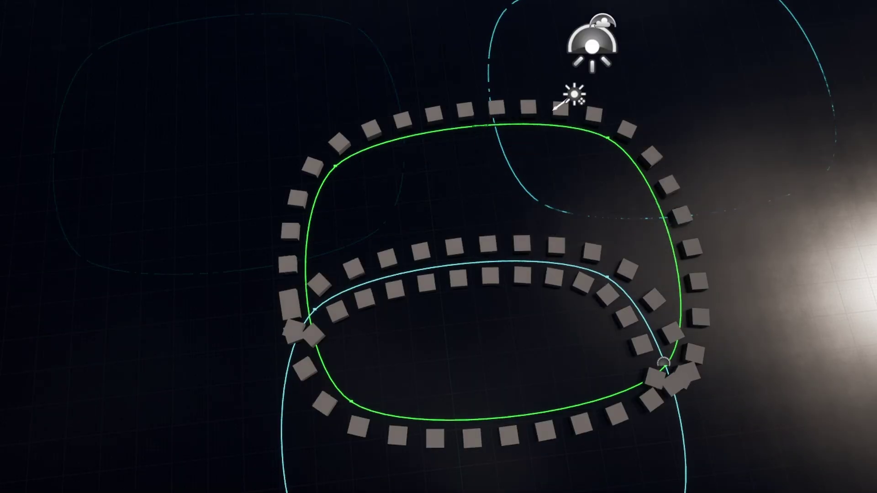
- Move the second spline so it cuts the first spline from a different side, and inspect the offset outlines
right_click_drag(734, 288, 699, 297)
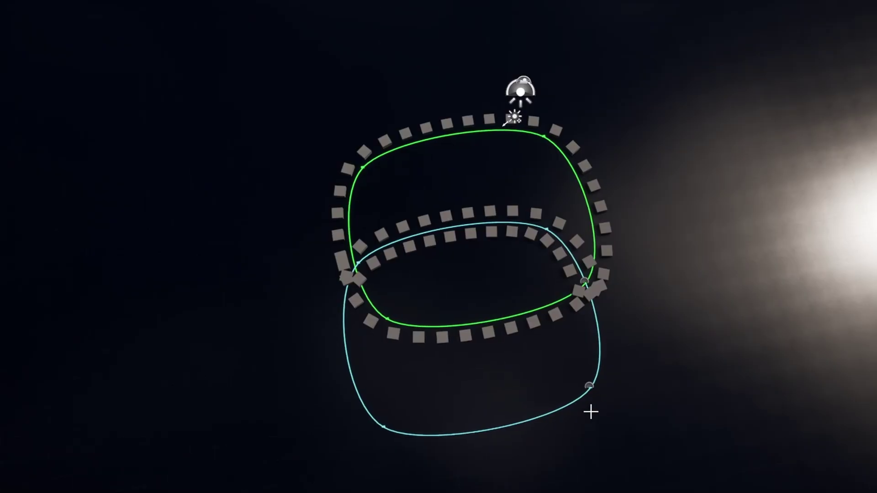
left_click(590, 386)
left_click_drag(578, 377, 644, 291)
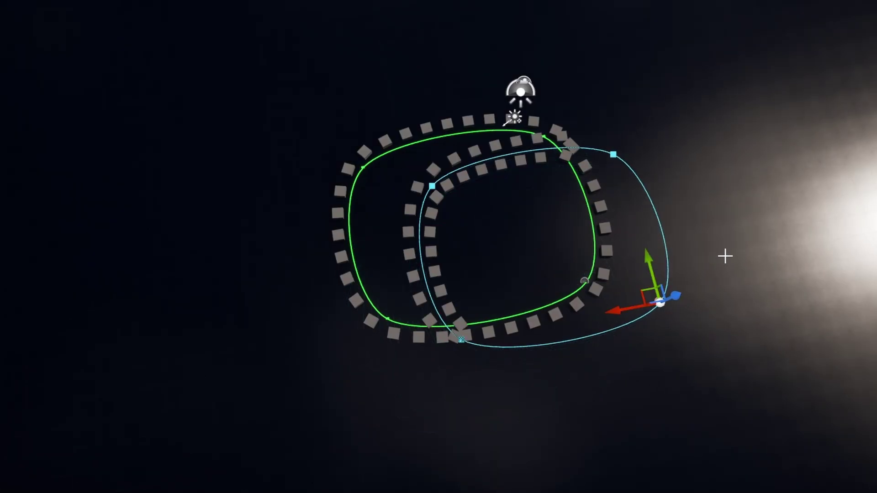
right_click_drag(725, 254, 569, 152)
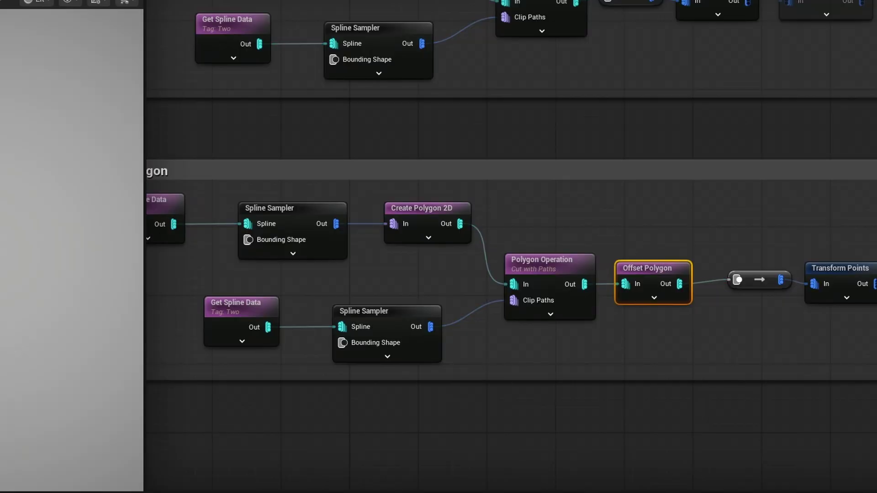
- Place a copy of the Offset Polygon node in the Union group and wire it between the Polygon Operation and conversion nodes
scroll(687, 268, "down", 2)
right_click_drag(715, 154, 658, 492)
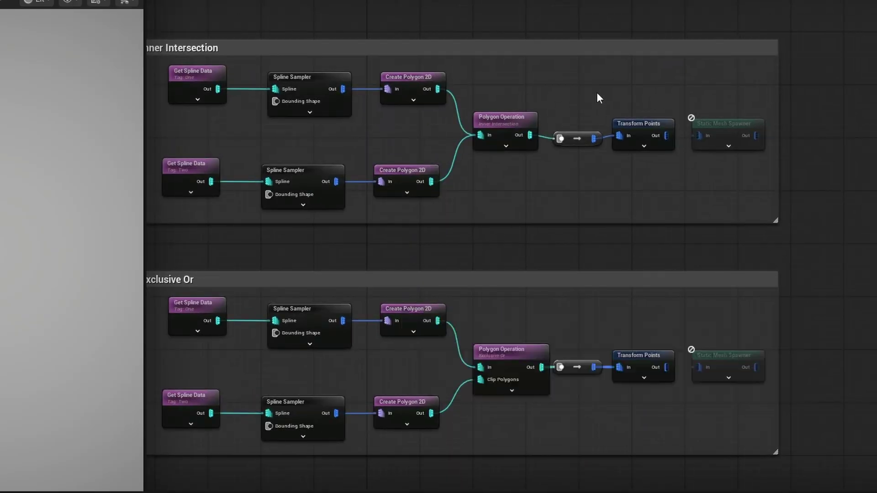
right_click_drag(598, 98, 704, 492)
right_click_drag(710, 127, 685, 492)
right_click_drag(666, 118, 651, 226)
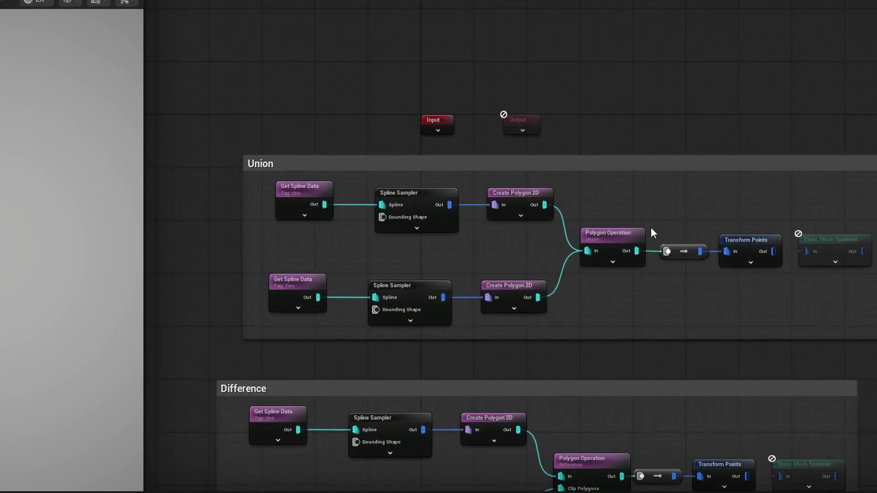
scroll(656, 279, "up", 3)
right_click_drag(694, 282, 636, 245)
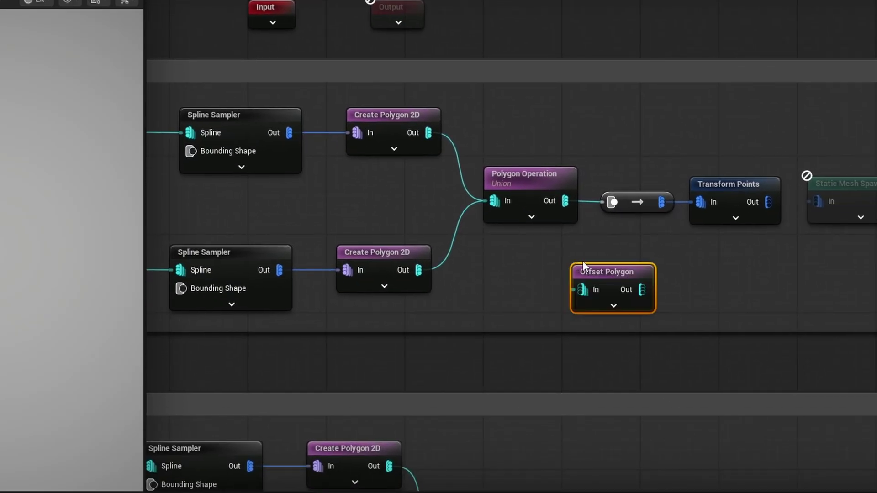
left_click_drag(565, 201, 574, 289)
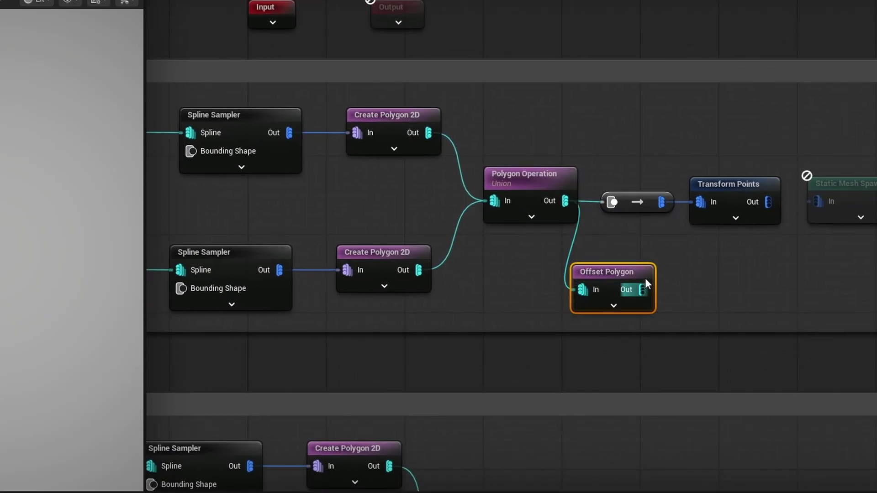
left_click_drag(611, 202, 636, 288)
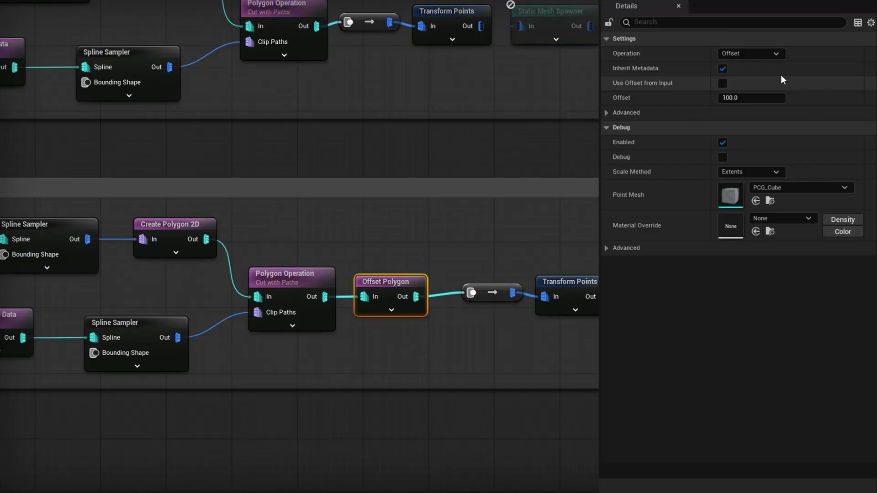
- Set the Operation of the Offset Polygon node after Cut with Paths to Open, and inspect the spawned meshes
left_click(755, 54)
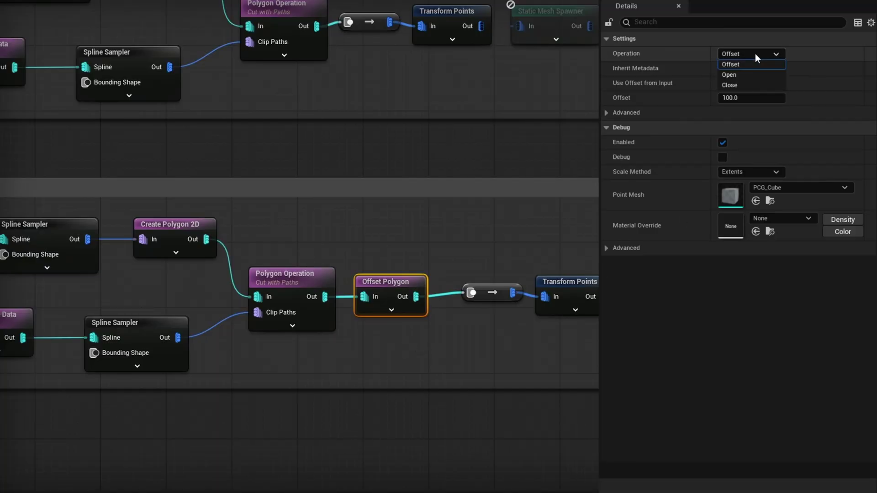
left_click(774, 75)
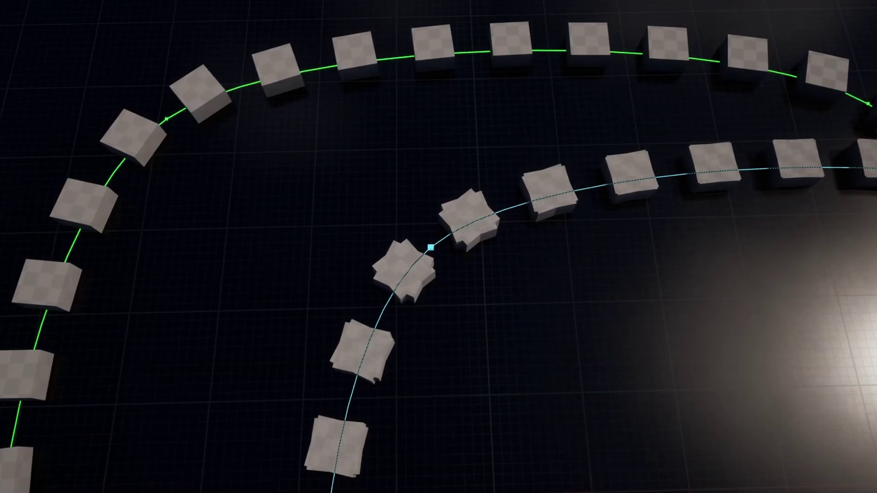
key("s")
mouse_move(733, 275)
right_mouse_down()
mouse_move(734, 292)
mouse_move(742, 280)
right_mouse_up()
key("a")
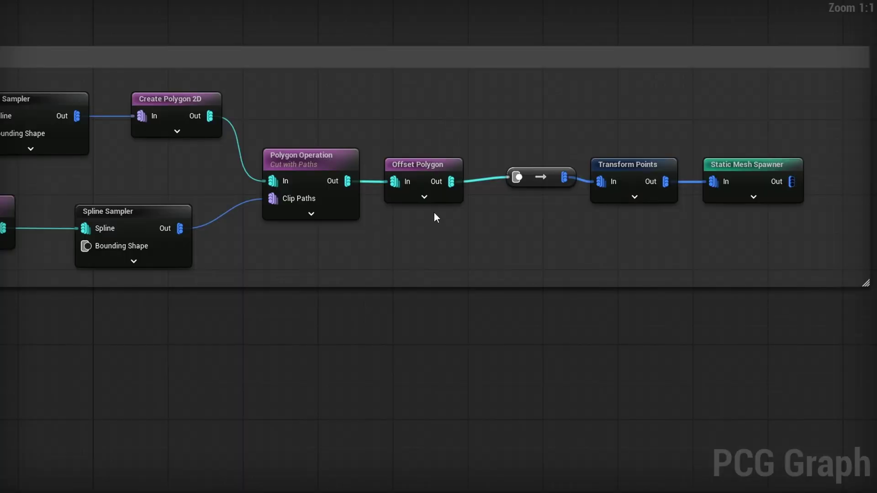
- Add a Create Surface From Polygon2D node and move it into the Difference group below Transform Points
right_click(358, 354)
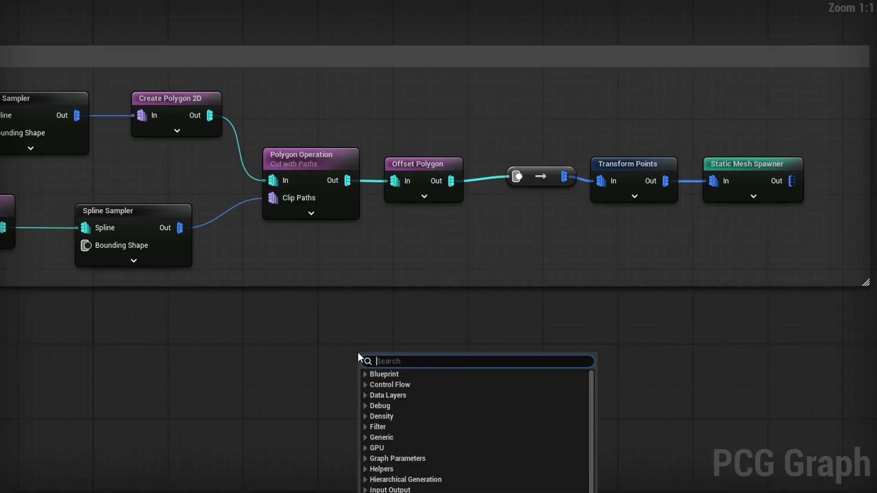
type("polyg")
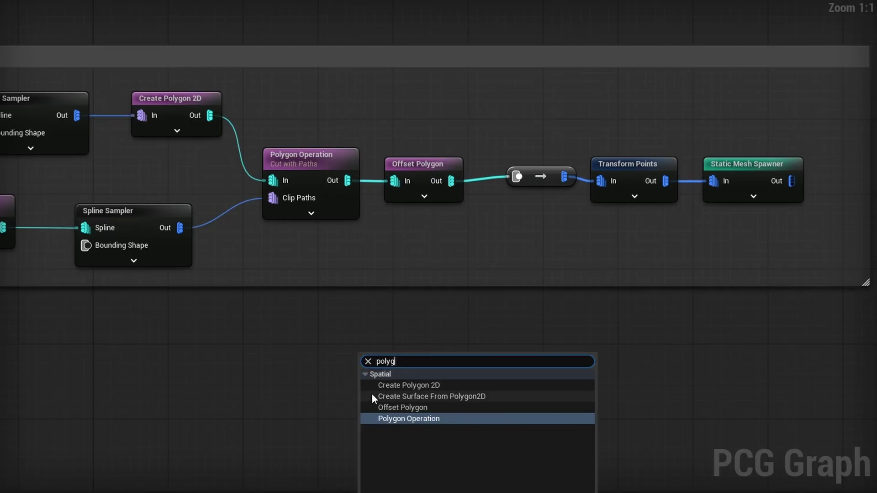
left_click(410, 399)
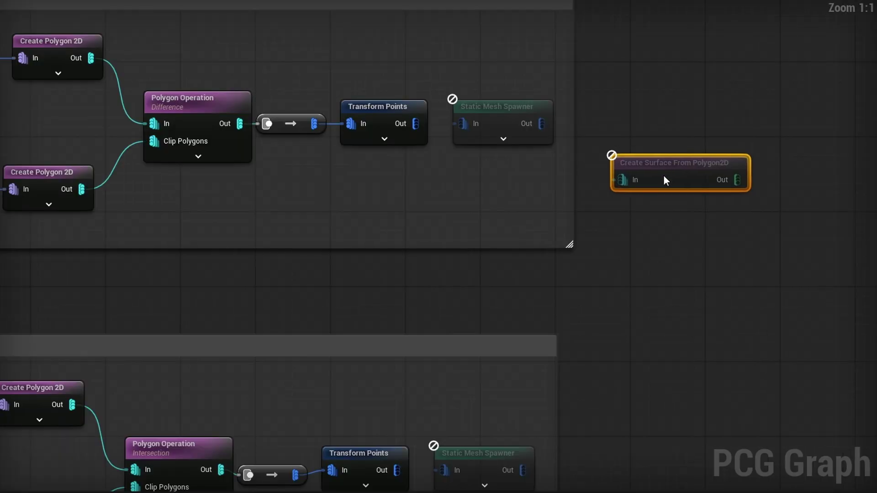
left_click_drag(663, 179, 385, 203)
right_click_drag(294, 247, 752, 293)
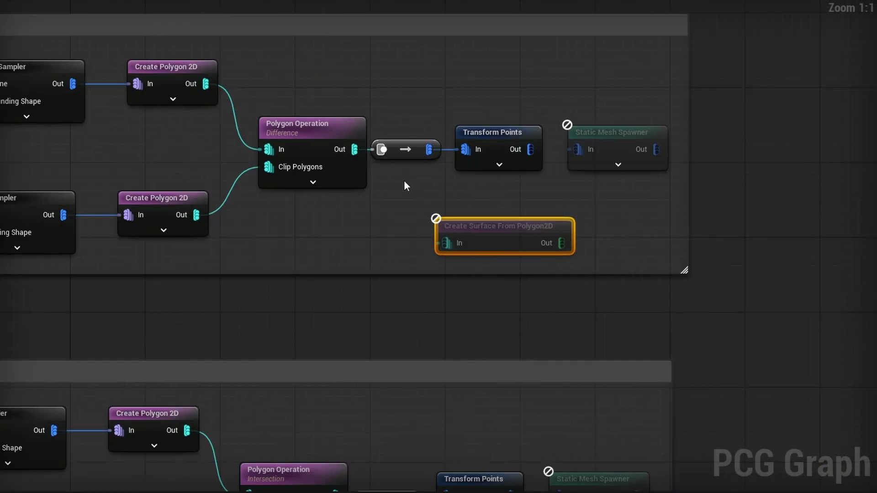
right_click_drag(403, 180, 396, 210)
- Feed the Difference operation's output into Create Surface From Polygon2D, and reconnect Transform Points to the Static Mesh Spawner
left_click(300, 157)
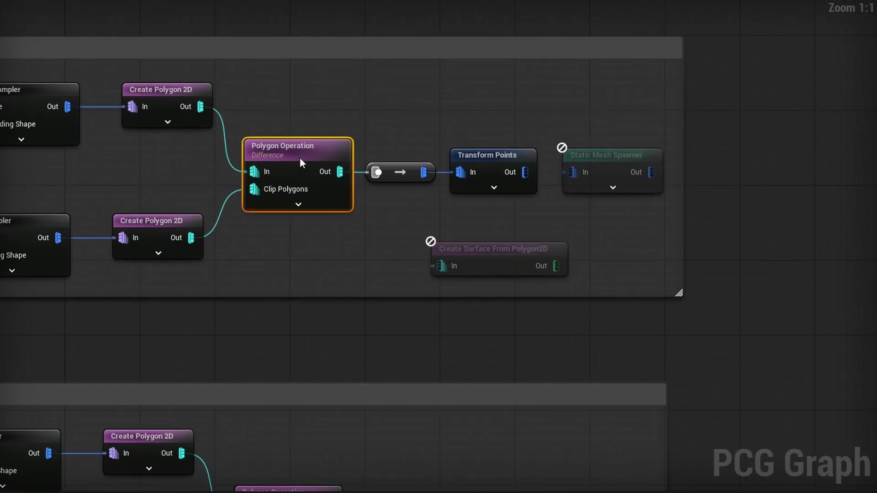
left_click_drag(300, 158, 440, 266)
left_click_drag(513, 267, 467, 249)
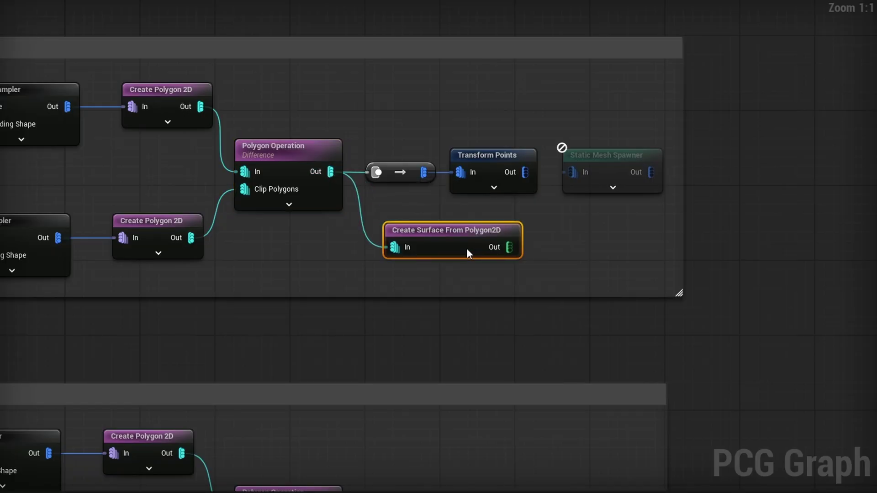
left_click_drag(525, 173, 572, 172)
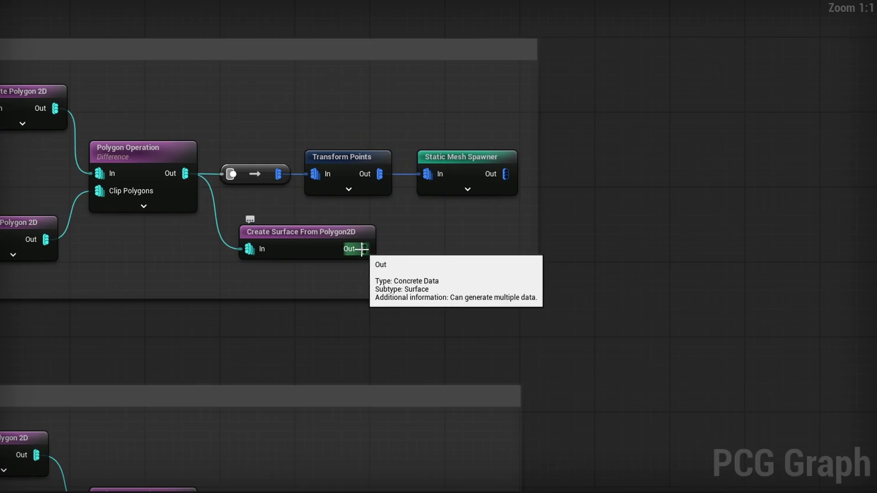
- Add a Surface Sampler after Create Surface From Polygon2D and feed Transform Points from it instead of the conversion node
left_click_drag(374, 242, 402, 222)
type("surf")
key("Return")
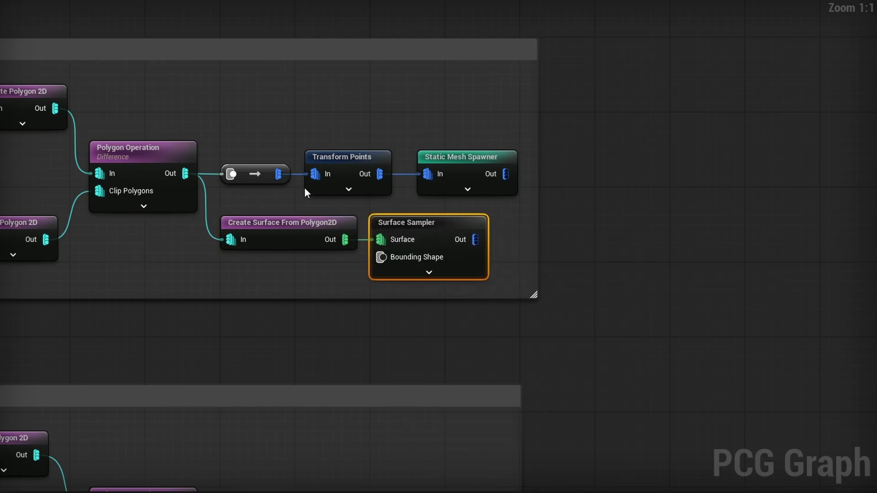
left_click(278, 174, "alt")
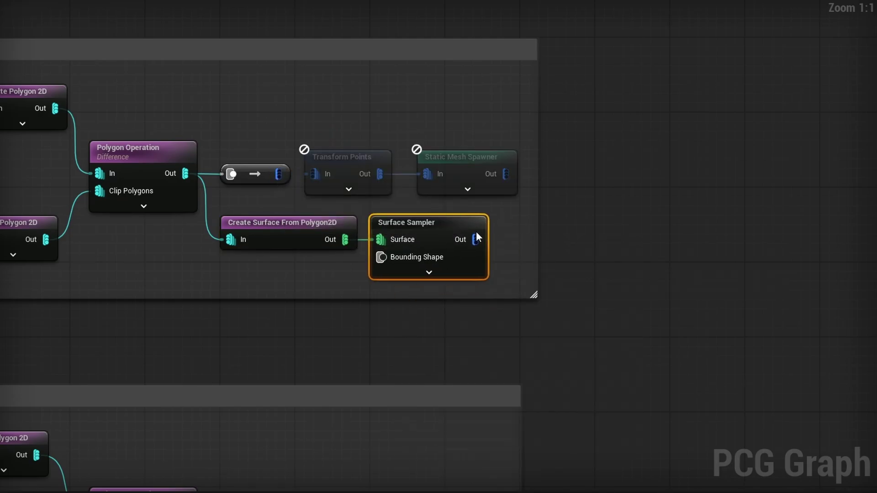
left_click_drag(476, 238, 314, 174)
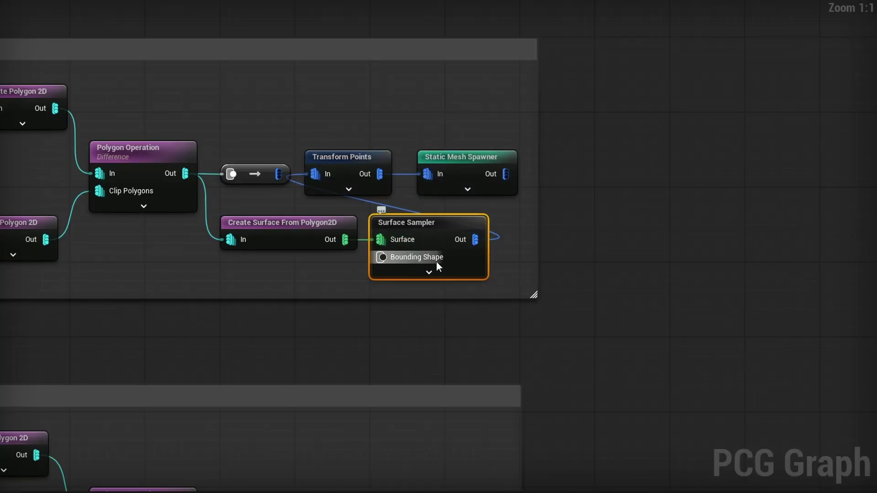
- Open the Surface Sampler's Points Per Squared Meter value for editing, and inspect the meshes spawned inside the difference area
left_click(432, 232)
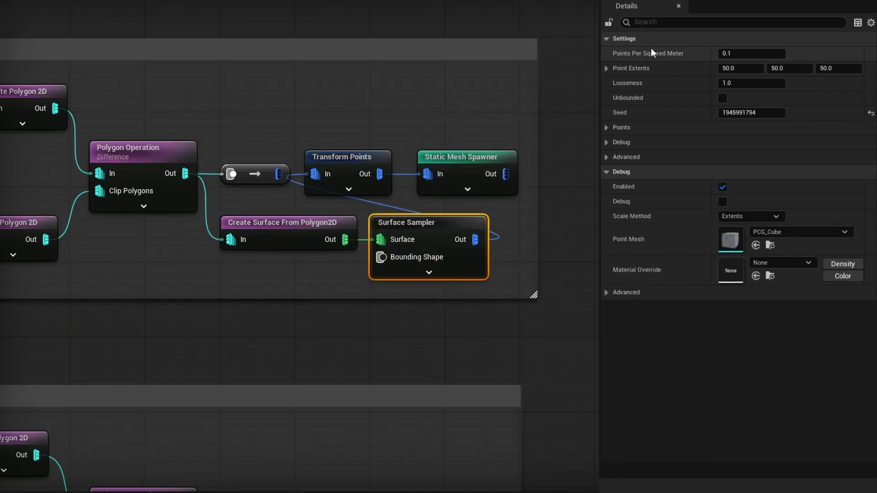
left_click(731, 54)
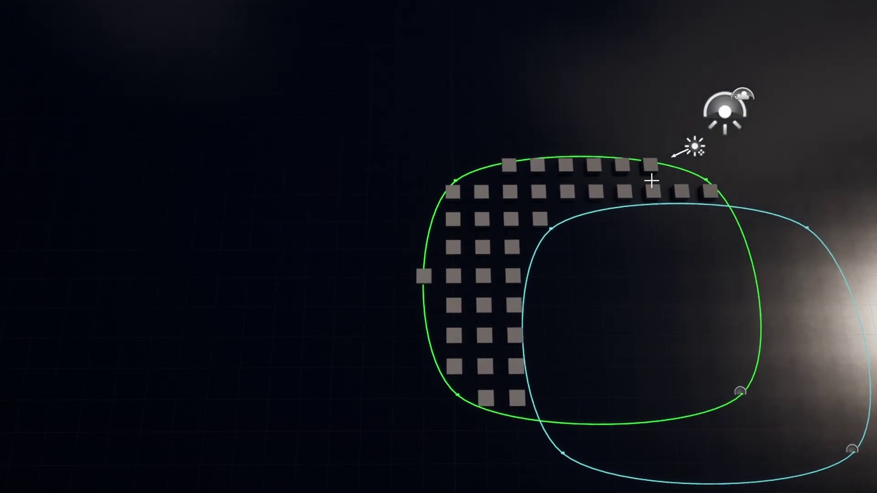
right_click_drag(540, 387, 516, 434)
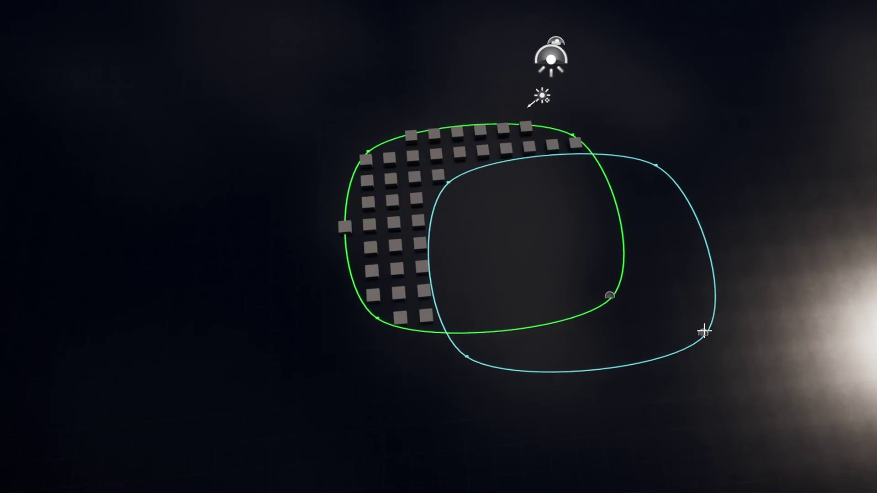
- Duplicate the second spline, place the copy over another edge of the first spline, and inspect the remaining surface points
left_click(703, 333)
left_click_drag(685, 324, 399, 451, "alt")
right_click_drag(572, 364, 520, 361)
key("w")
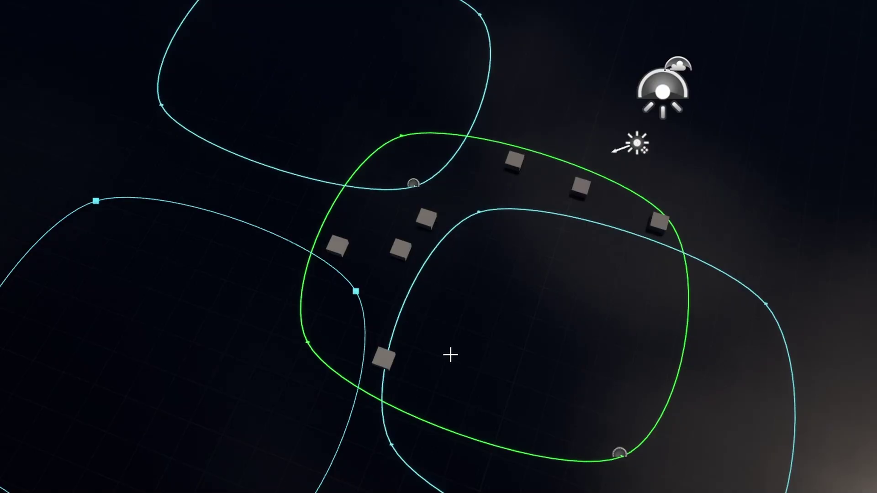
right_click_drag(451, 354, 456, 352)
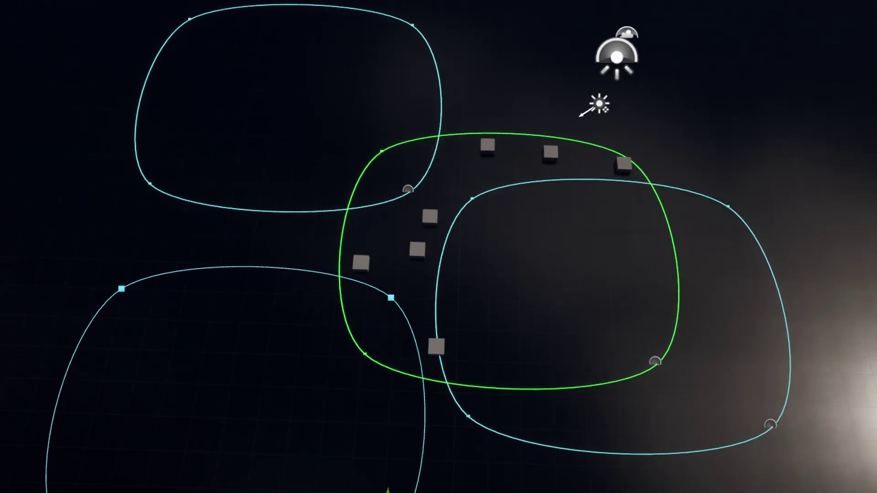